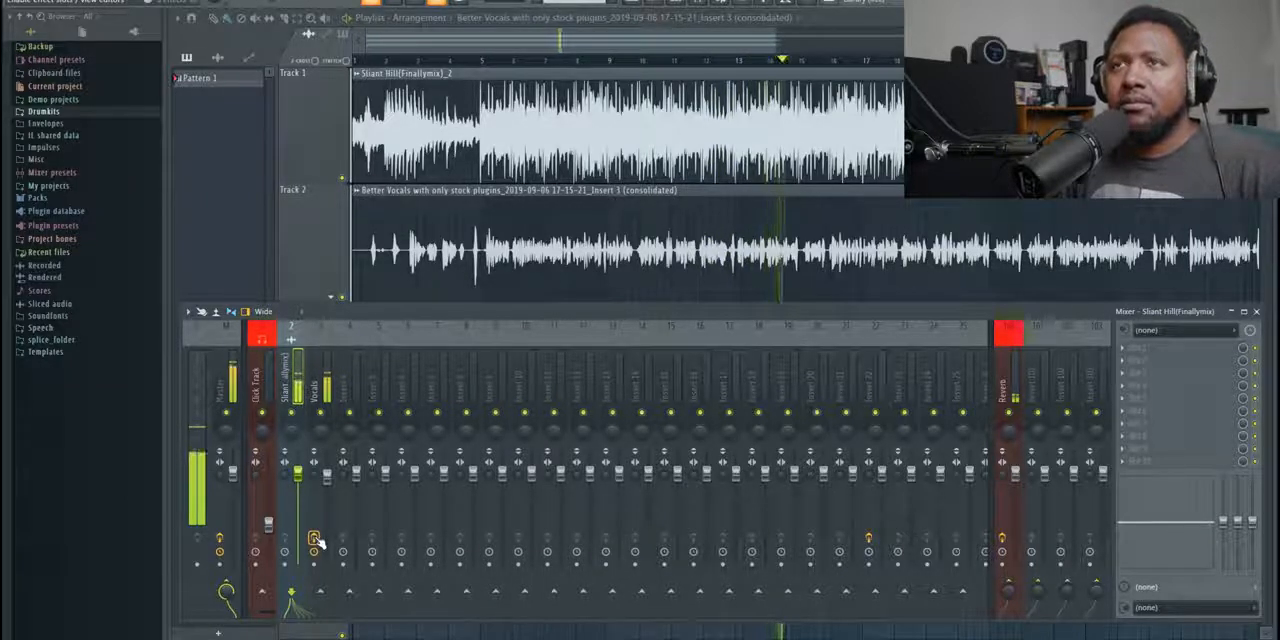
- Mute the instrumental on Track 1 and play the vocal alone from just before bar 5 with the mixer open
{"action": "key", "text": "space"}
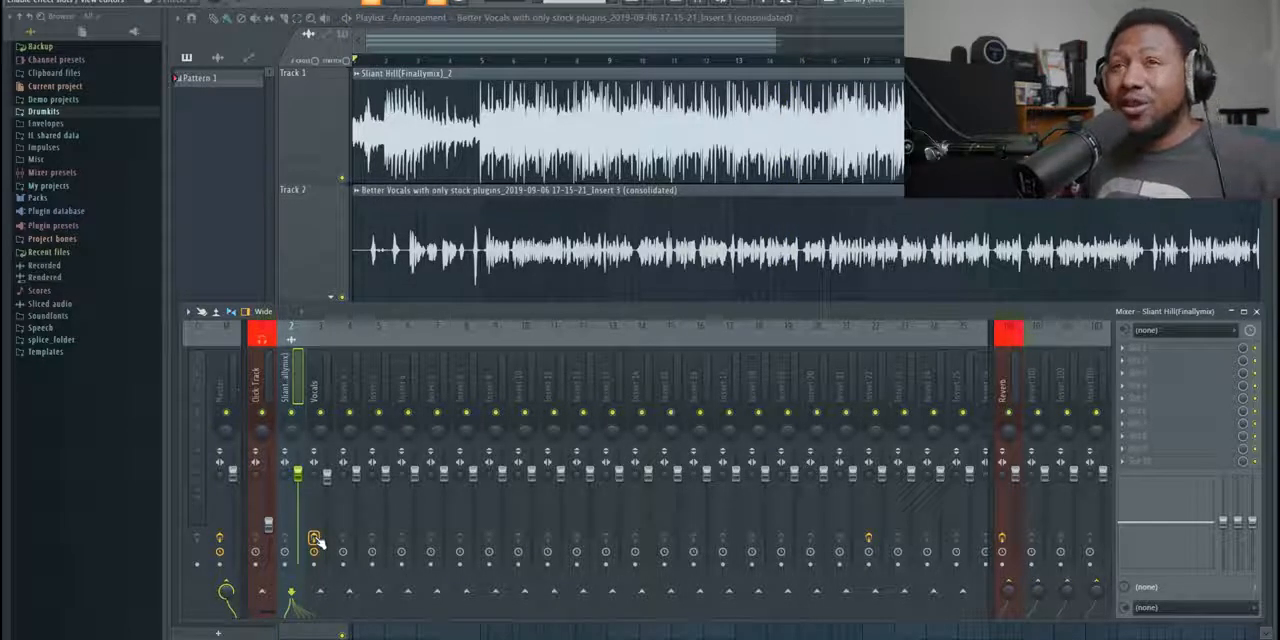
{"action": "left_click", "coordinate": [343, 180]}
{"action": "left_click", "coordinate": [476, 62]}
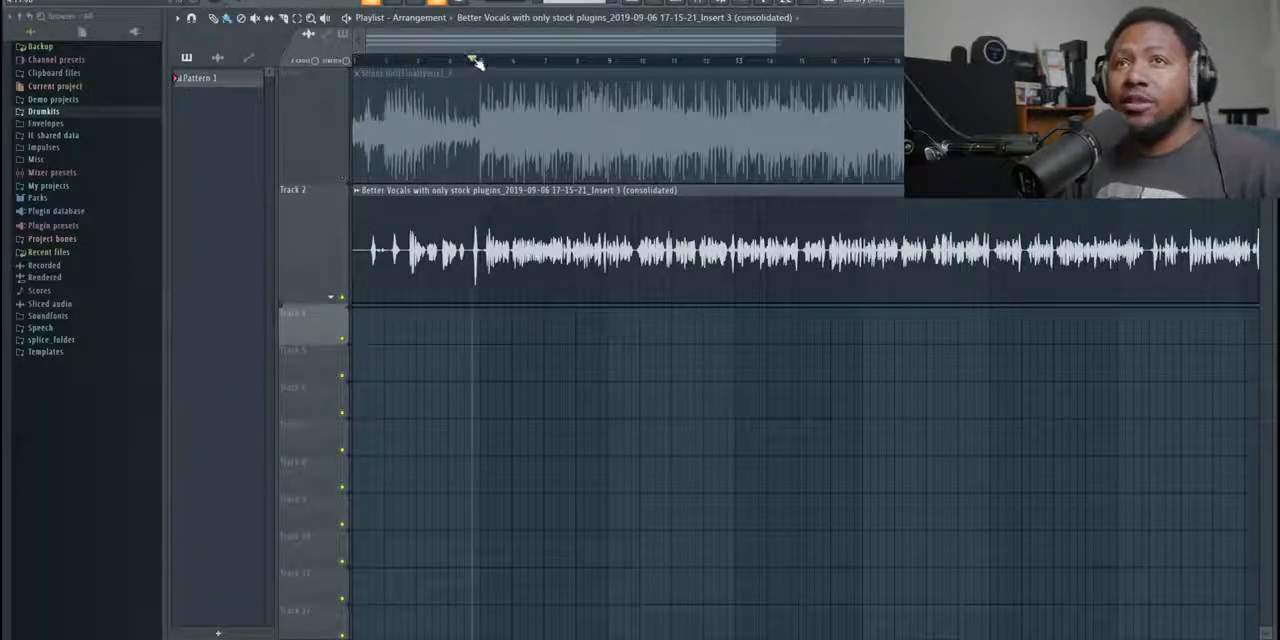
{"action": "key", "text": "space"}
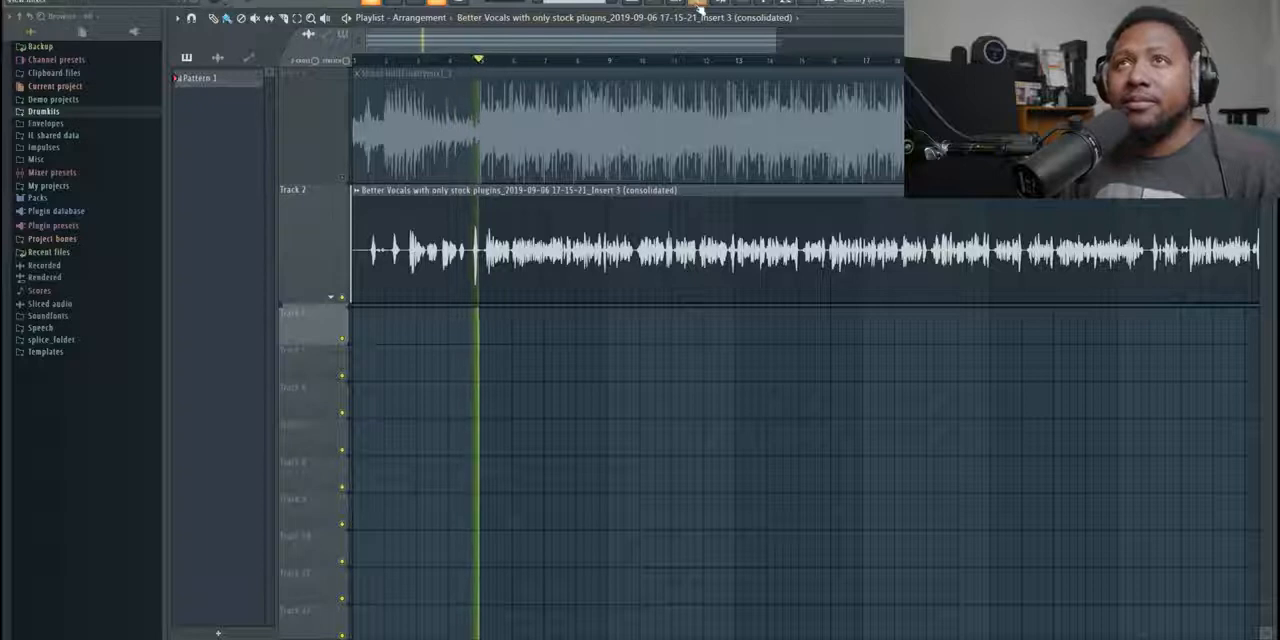
{"action": "left_click", "coordinate": [697, 8]}
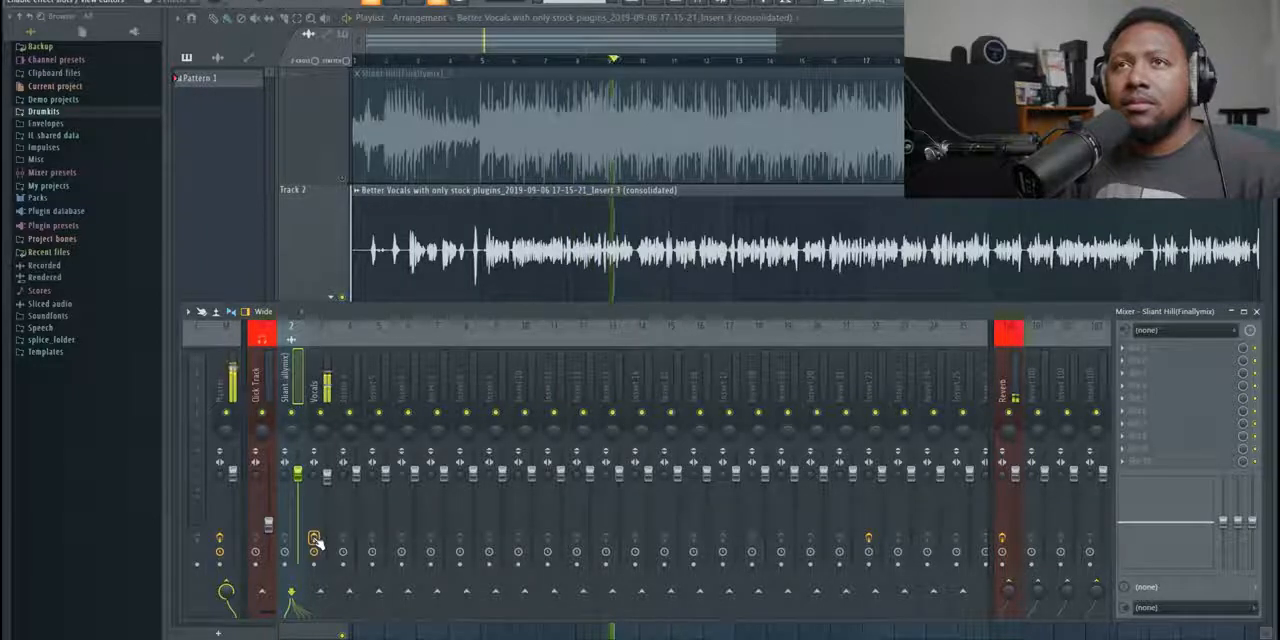
{"action": "key", "text": "space"}
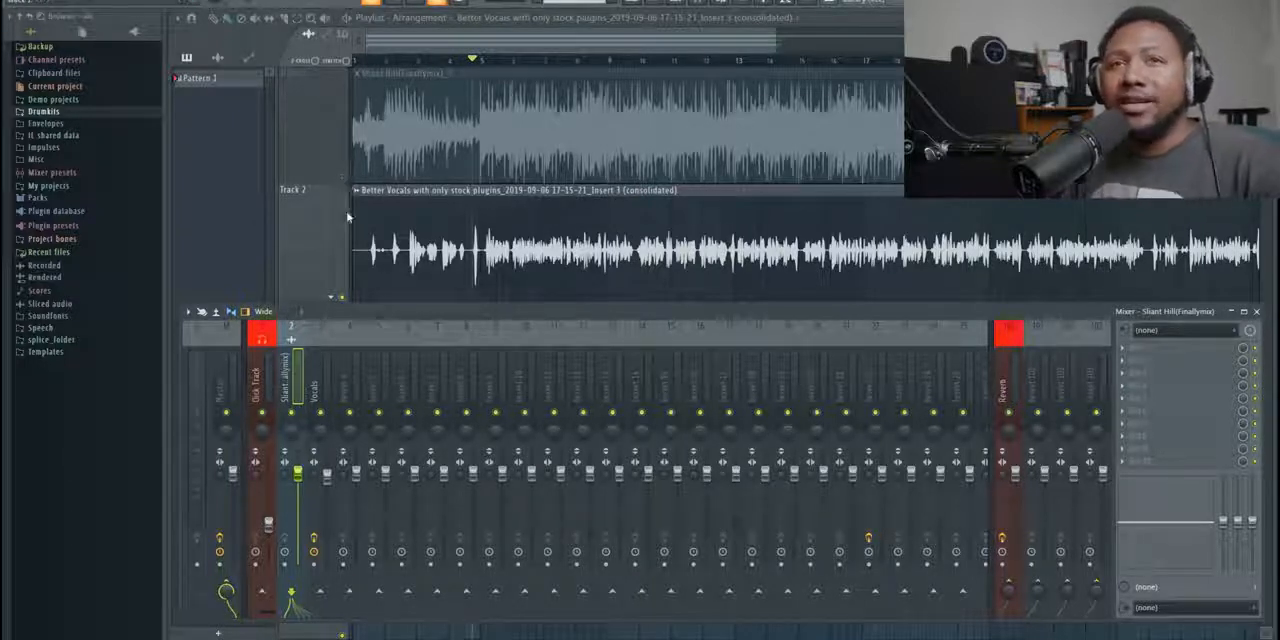
- Open Maximus on the Vocals mixer channel, move its window closer to the effect slots and look through its presets
{"action": "left_click", "coordinate": [318, 358]}
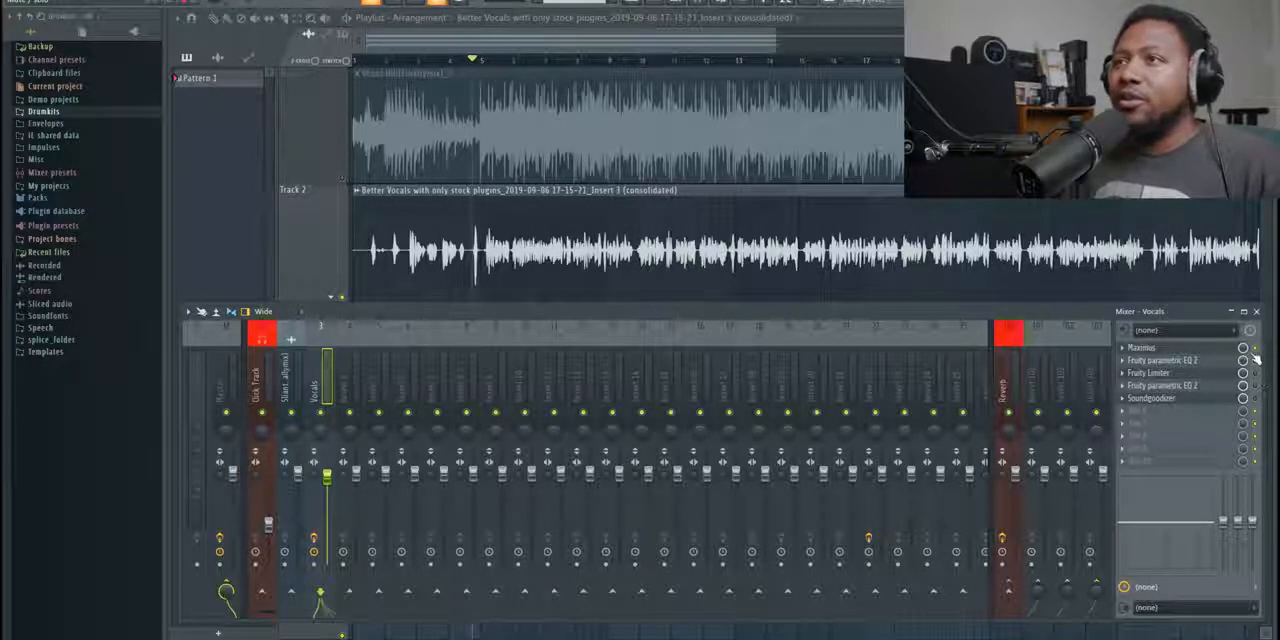
{"action": "left_click", "coordinate": [1180, 348]}
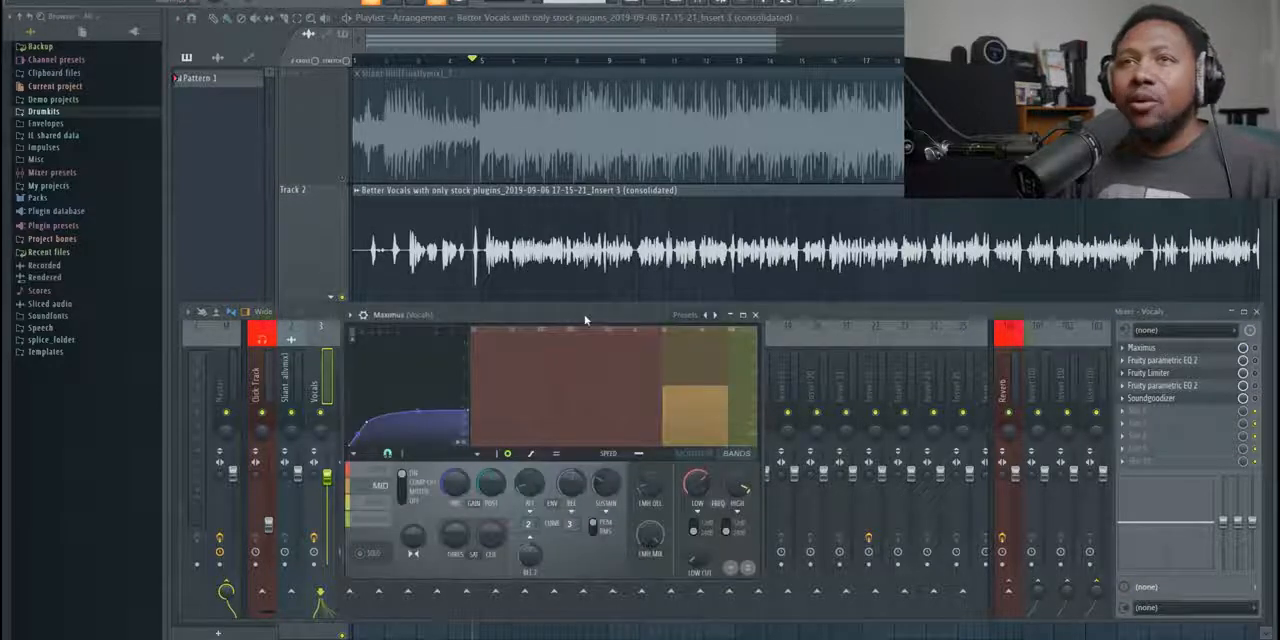
{"action": "left_click_drag", "start_coordinate": [588, 324], "coordinate": [823, 347]}
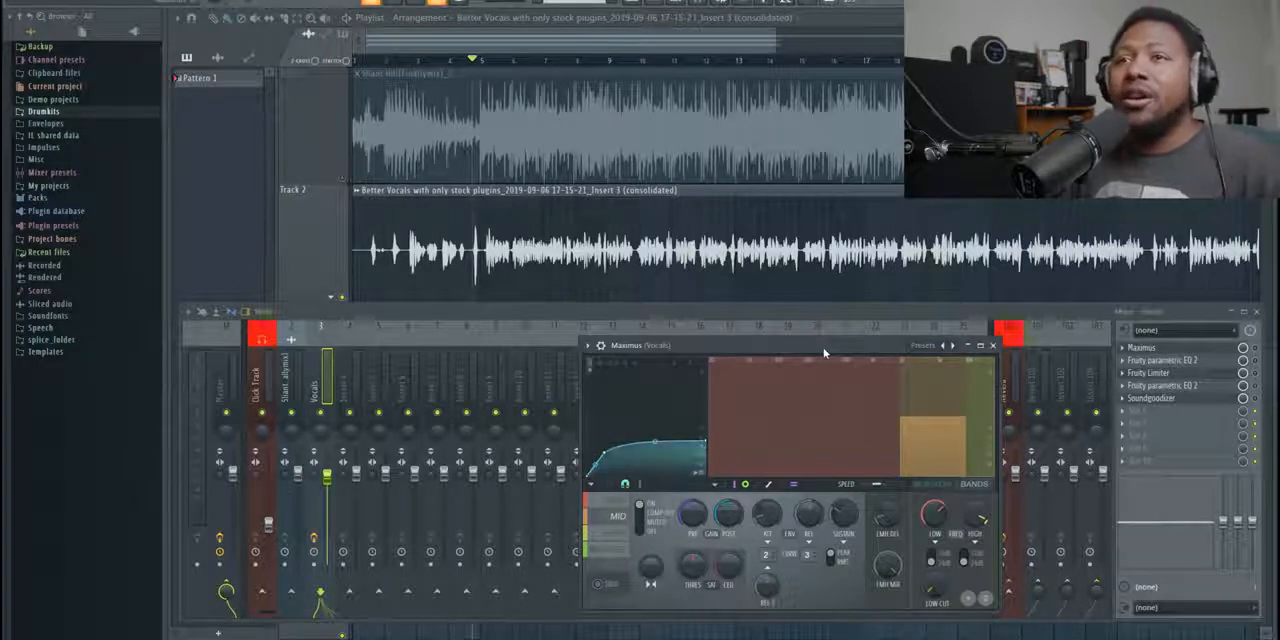
{"action": "left_click", "coordinate": [940, 348]}
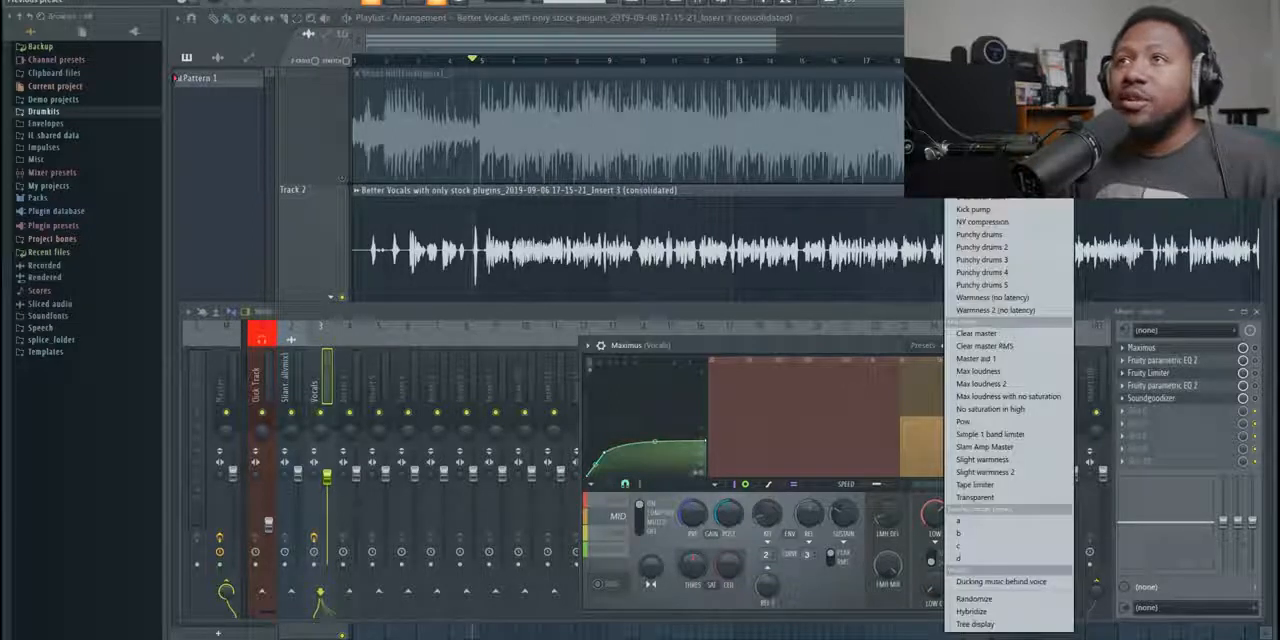
{"action": "left_click", "coordinate": [868, 343]}
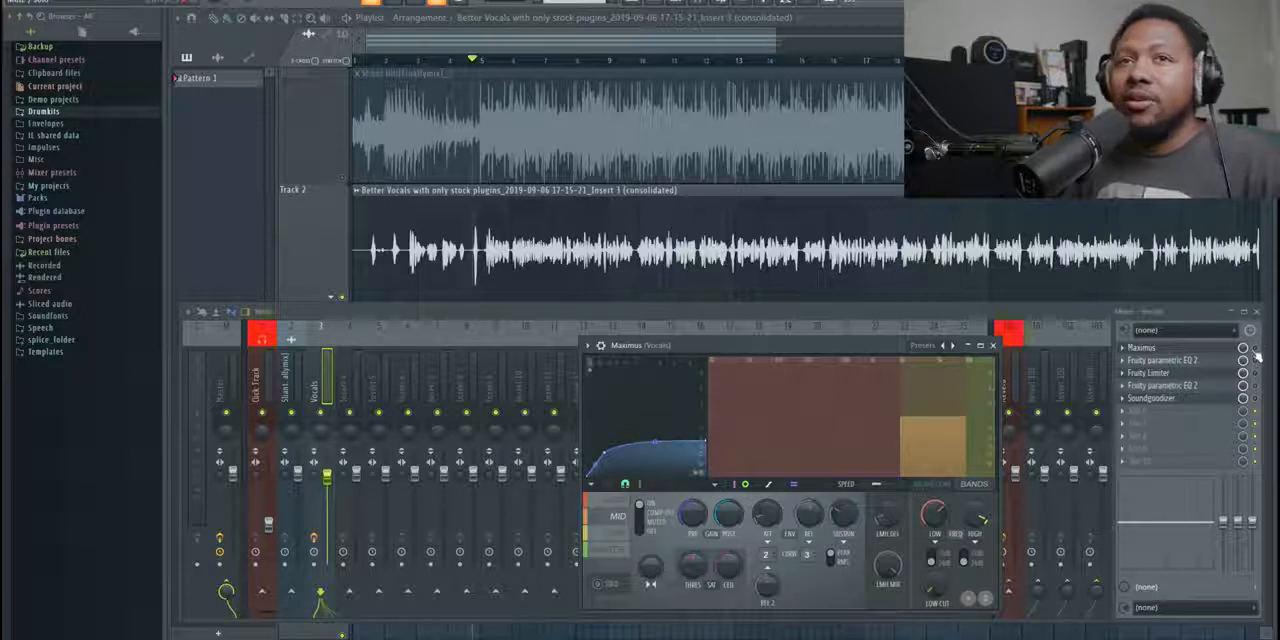
- Enable Maximus on the Vocals channel while the vocal plays, stop playback and reopen the Maximus window
{"action": "key", "text": "space"}
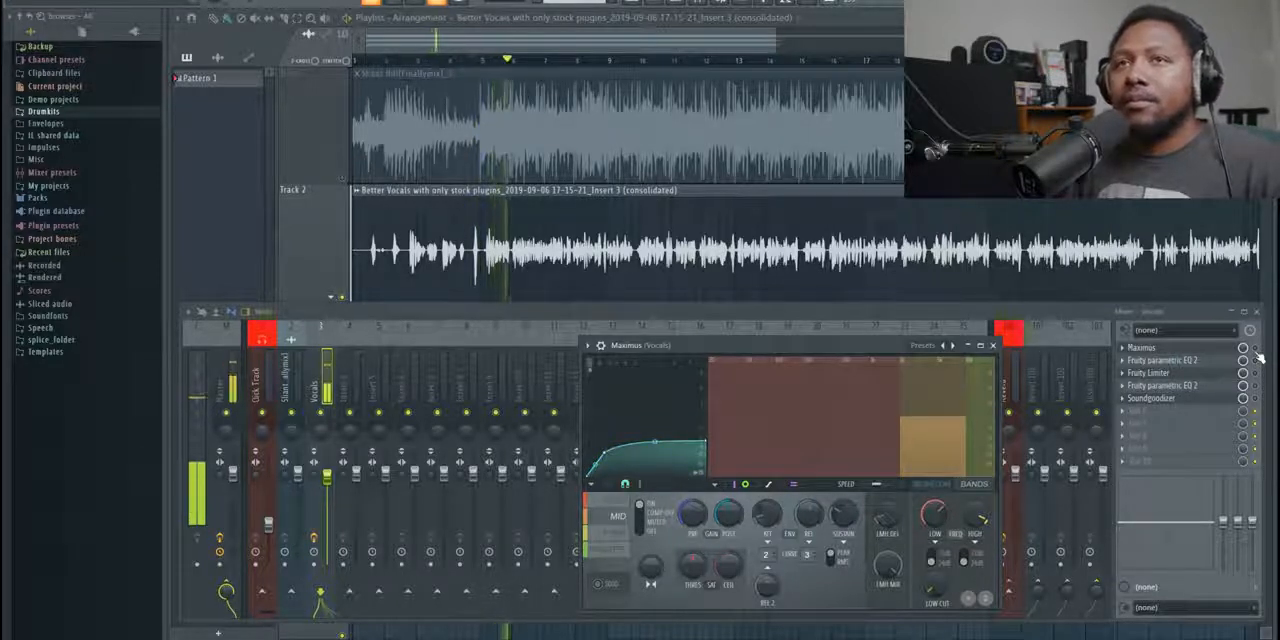
{"action": "left_click", "coordinate": [1256, 350]}
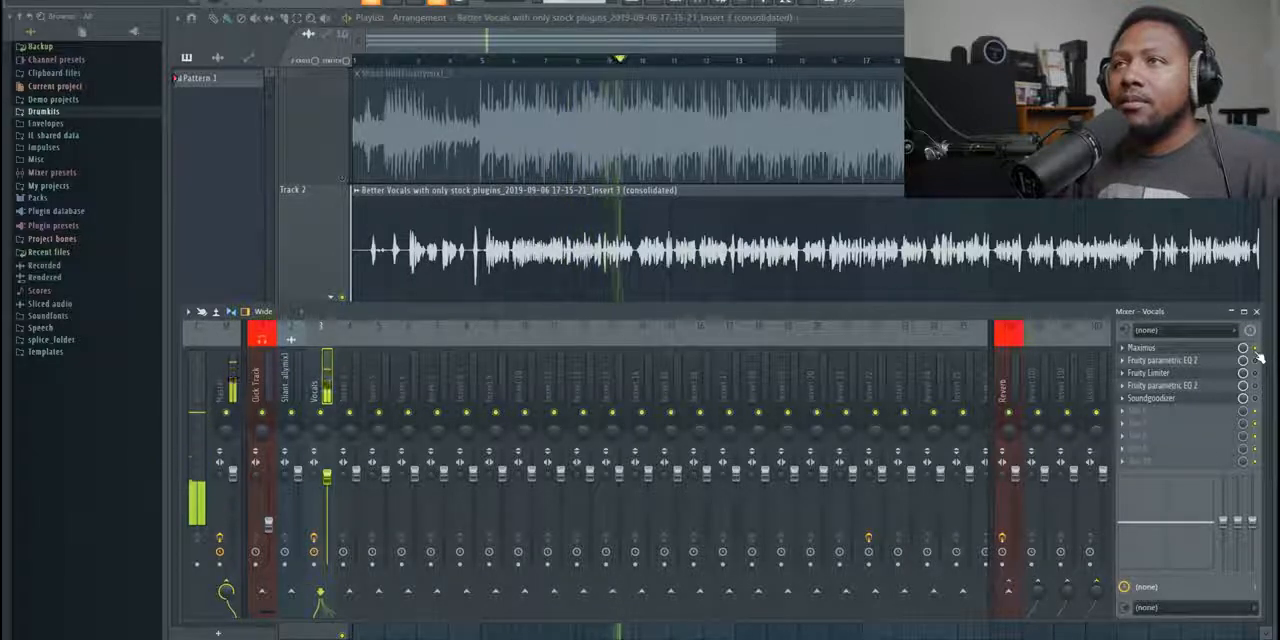
{"action": "key", "text": "space"}
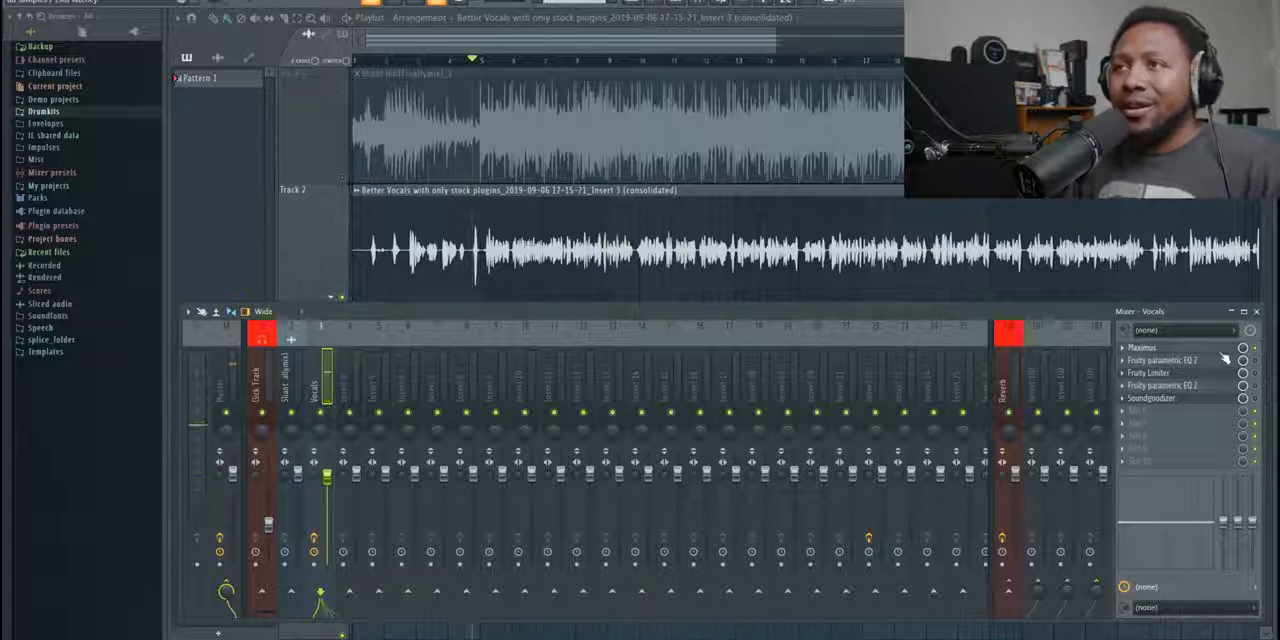
{"action": "left_click", "coordinate": [1222, 350]}
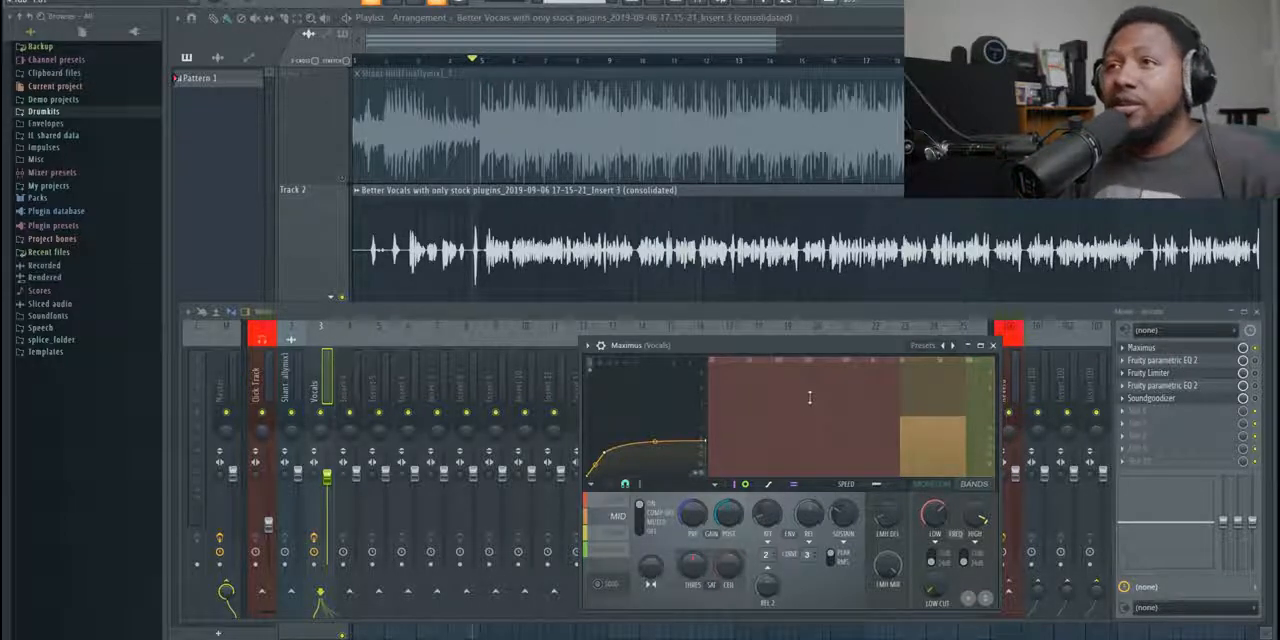
- Open the first Fruity parametric EQ 2 on the Vocals channel, reposition its window and enlarge it
{"action": "left_click", "coordinate": [1162, 363]}
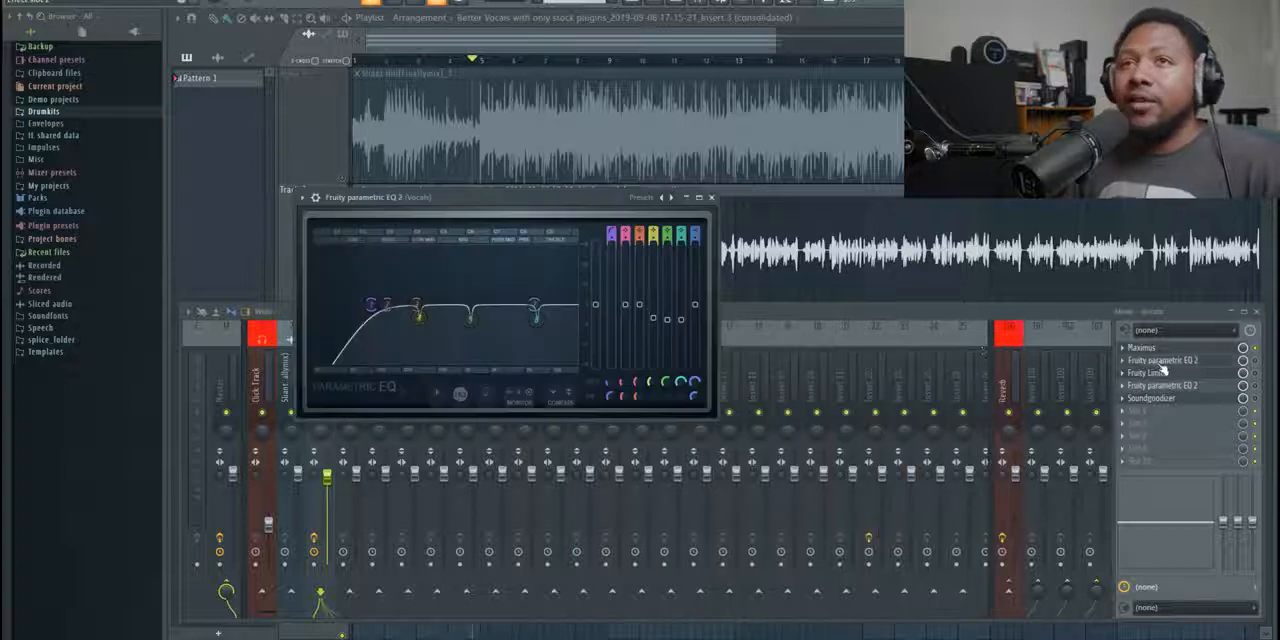
{"action": "left_click_drag", "start_coordinate": [566, 229], "coordinate": [822, 266]}
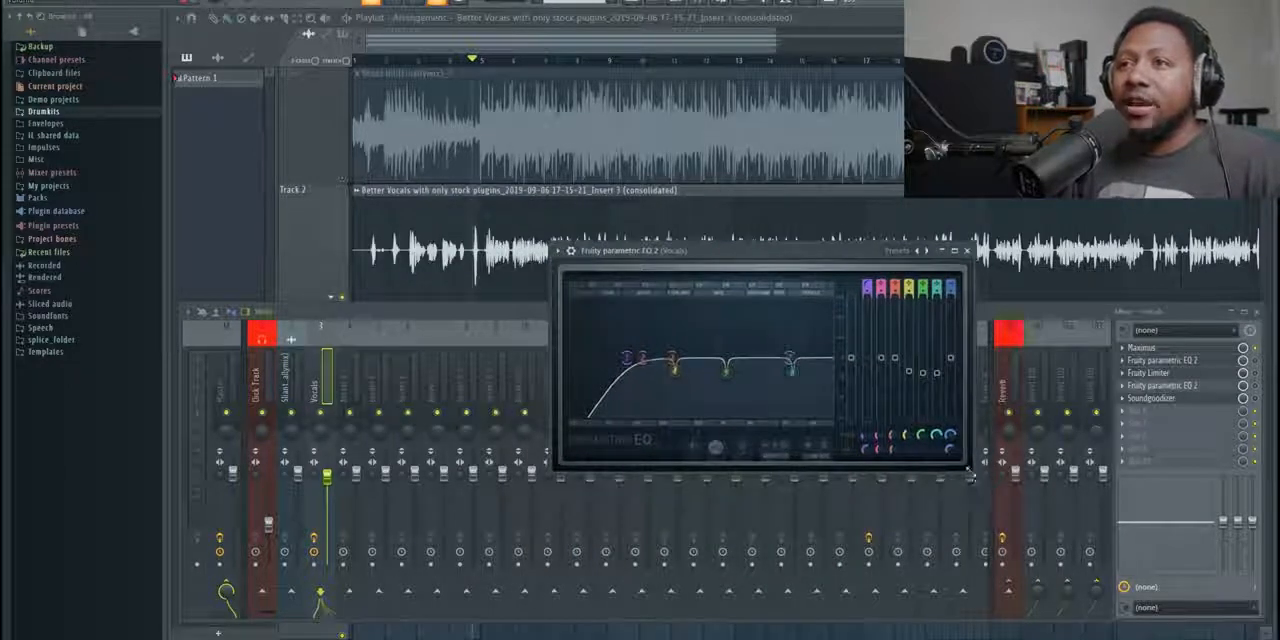
{"action": "left_click_drag", "start_coordinate": [970, 473], "coordinate": [1104, 608]}
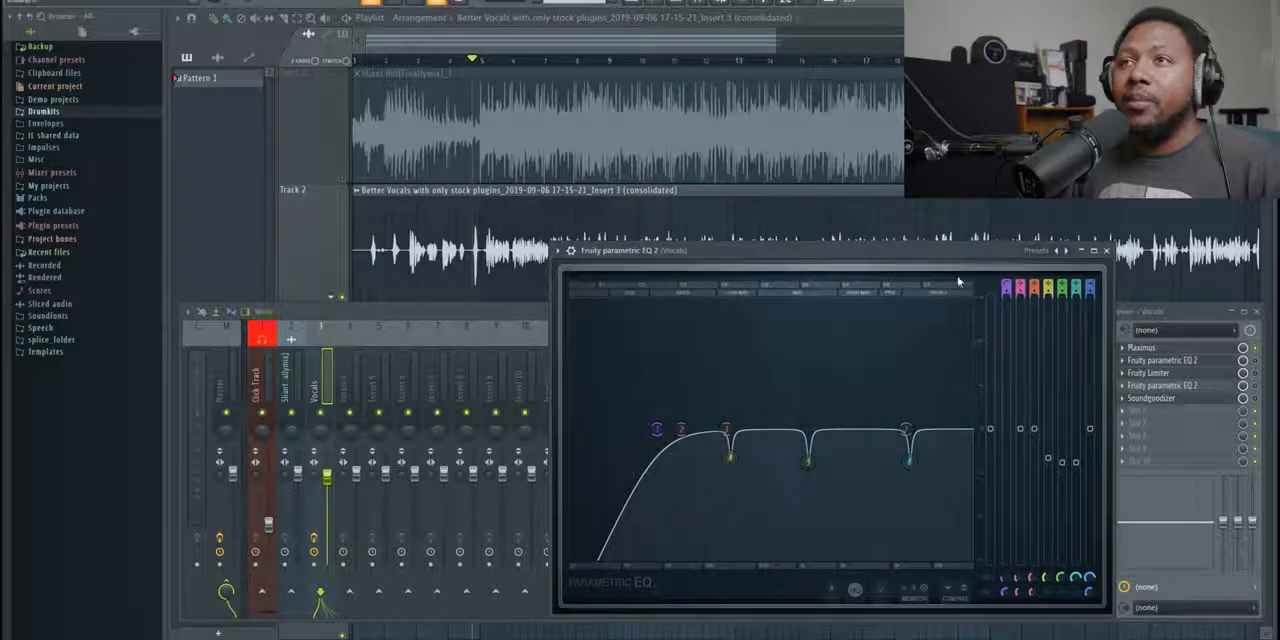
{"action": "left_click_drag", "start_coordinate": [940, 261], "coordinate": [905, 266]}
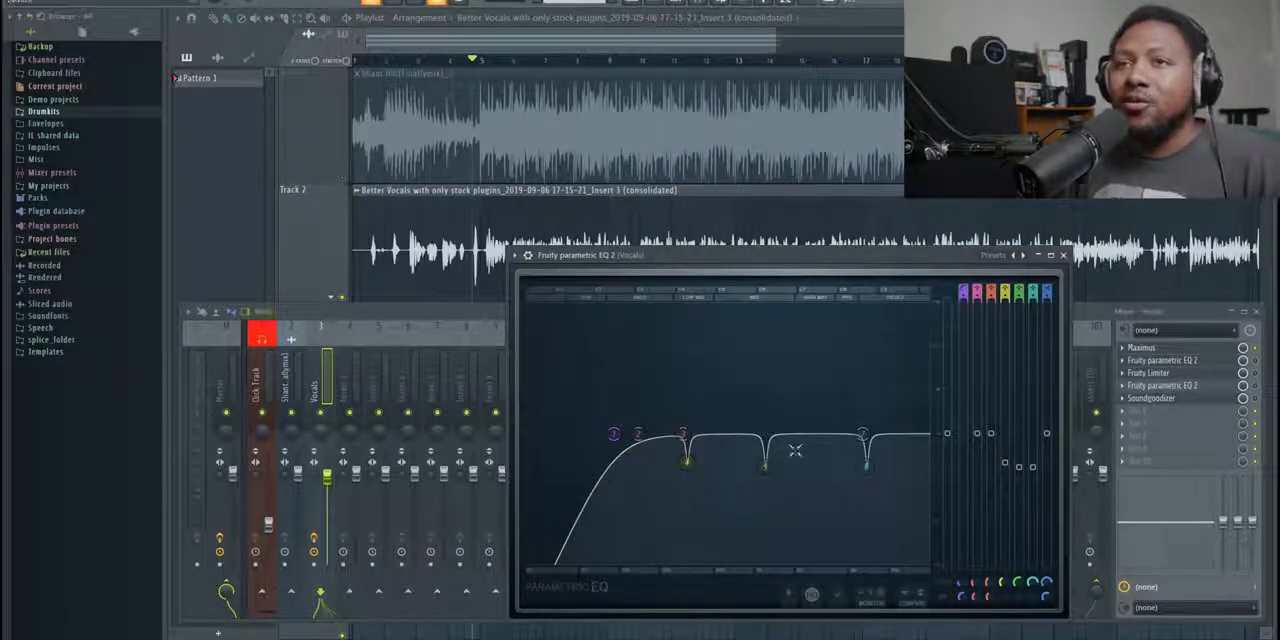
- Try band 2 of the first vocal EQ as a narrow midrange boost and reset its level
{"action": "left_click_drag", "start_coordinate": [640, 435], "coordinate": [727, 338]}
{"action": "scroll", "coordinate": [653, 355], "scroll_direction": "down", "scroll_amount": 5}
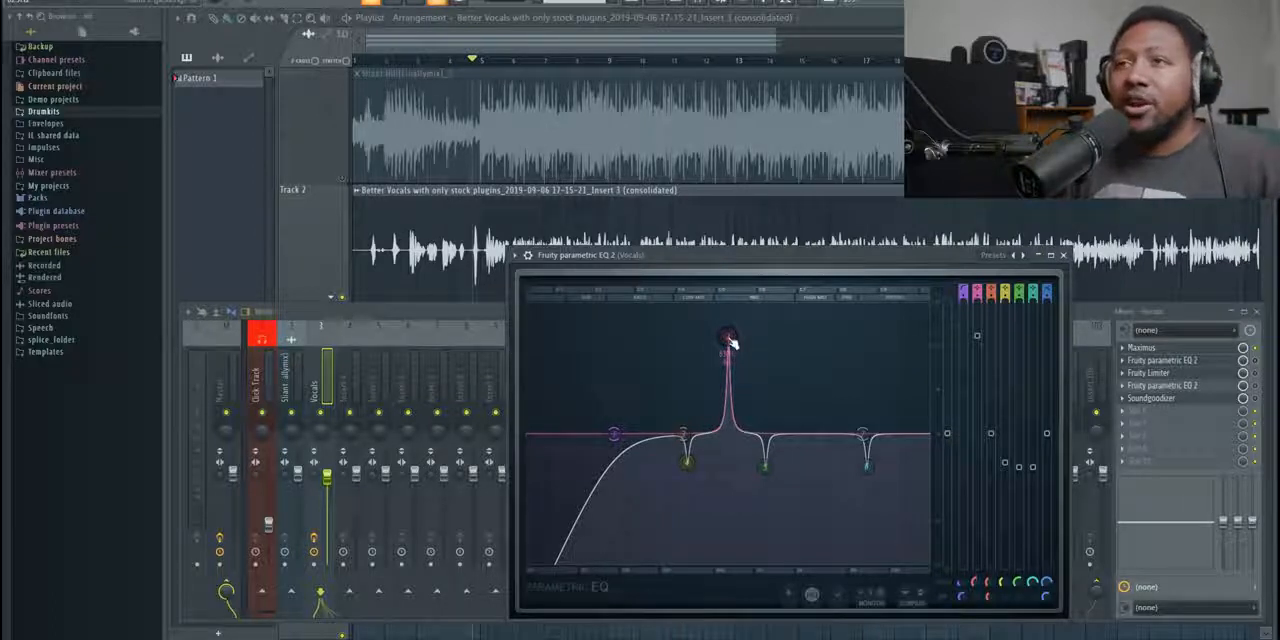
{"action": "right_click", "coordinate": [978, 338]}
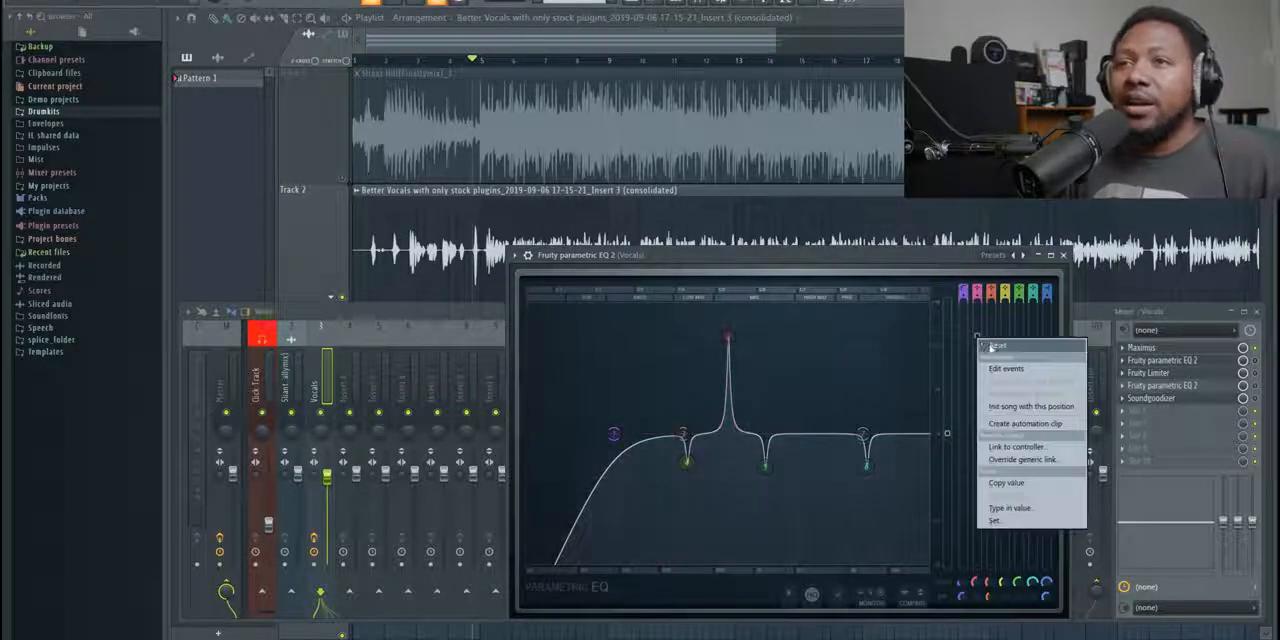
{"action": "left_click", "coordinate": [994, 347]}
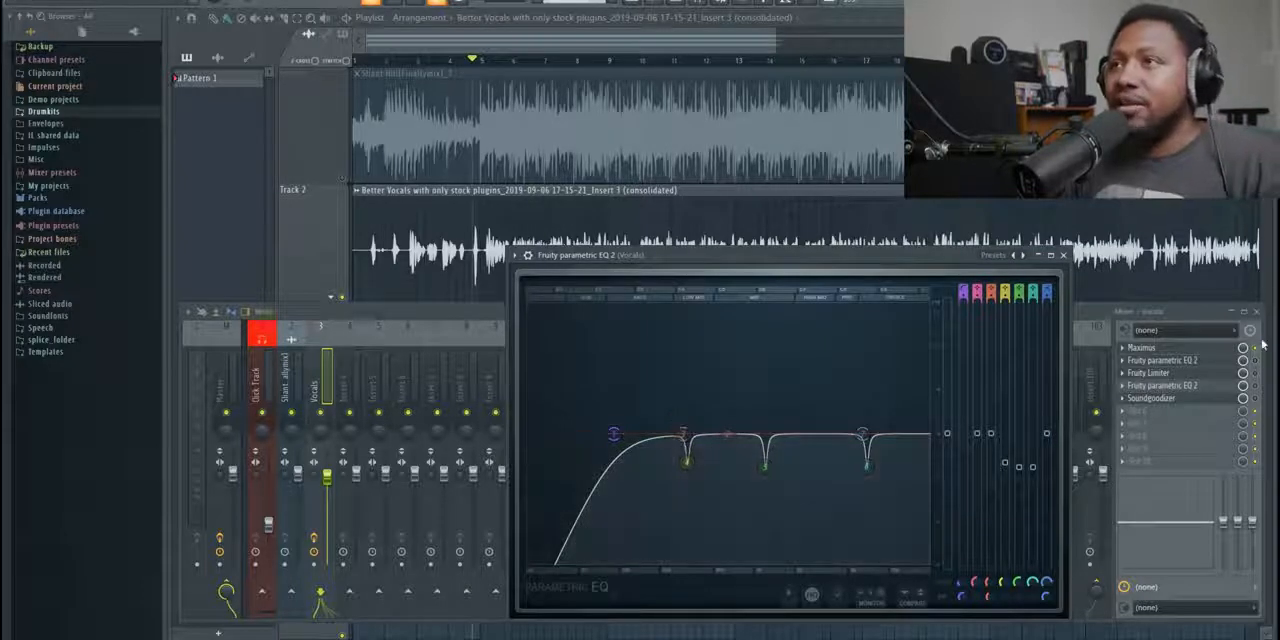
- Enable the first Fruity parametric EQ 2 during playback and compare the vocal with the EQ on and bypassed
{"action": "key", "text": "space"}
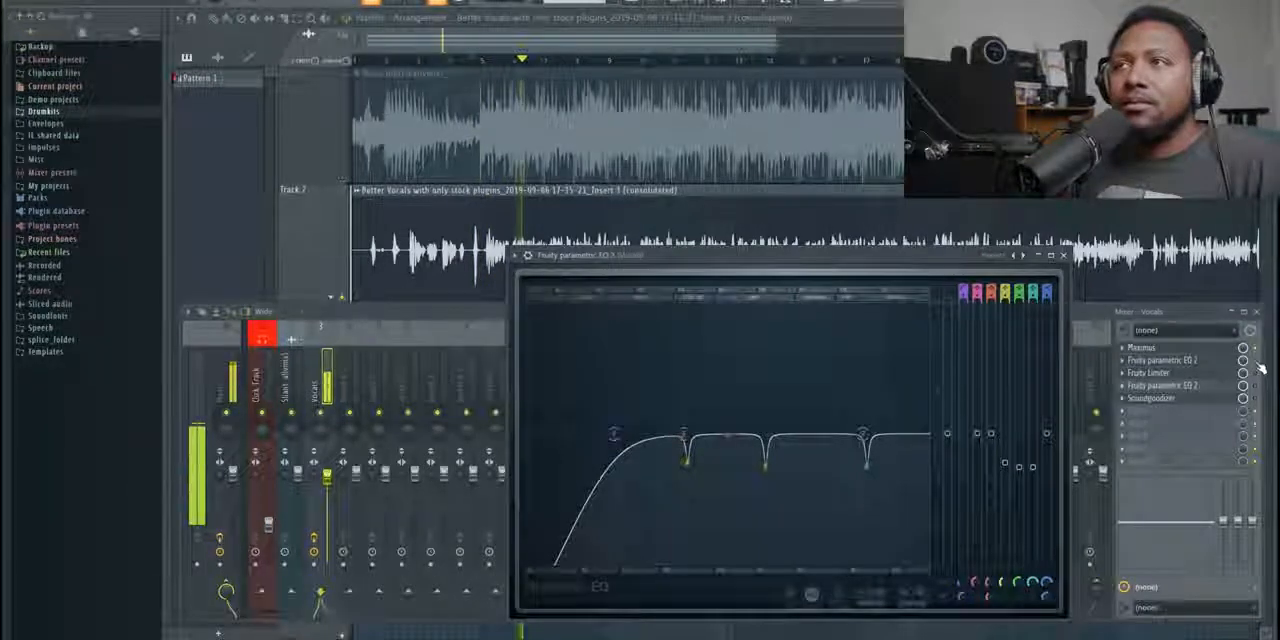
{"action": "left_click", "coordinate": [1257, 362]}
{"action": "left_click", "coordinate": [833, 262]}
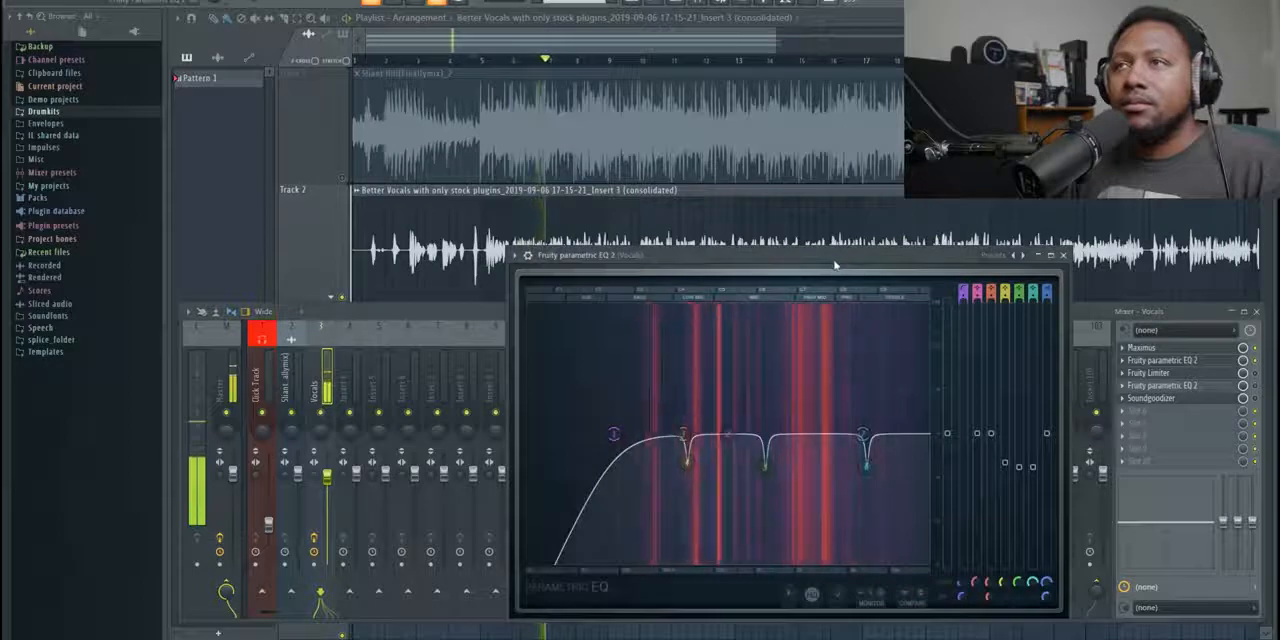
{"action": "left_click", "coordinate": [1261, 365]}
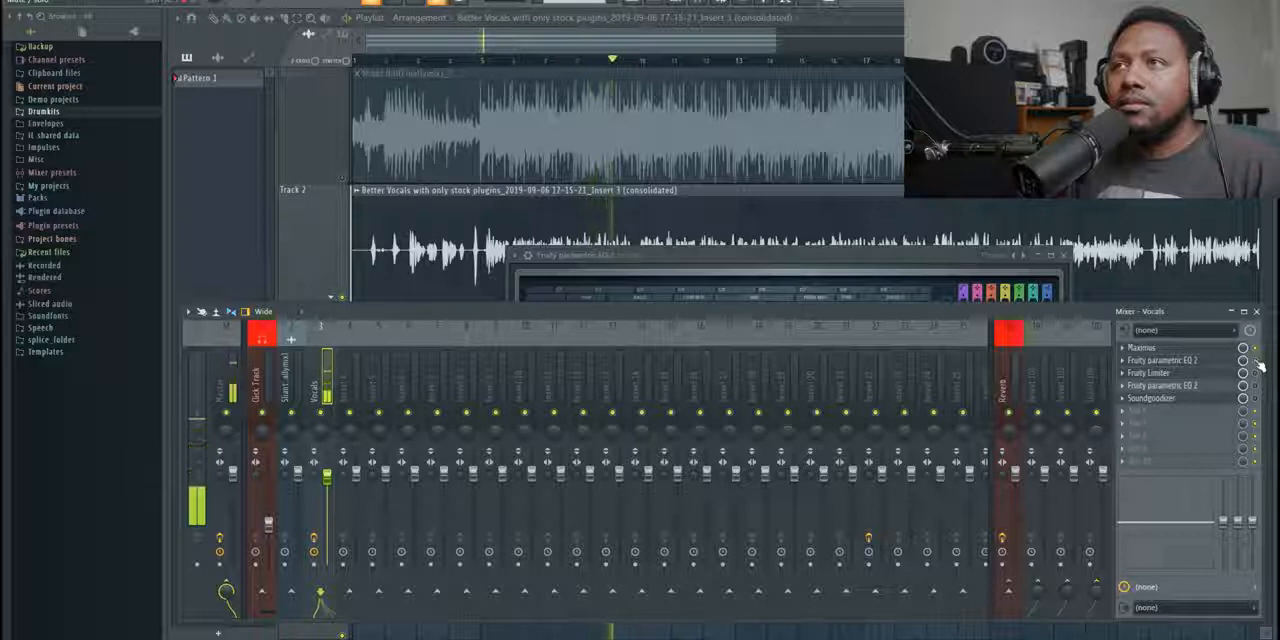
{"action": "key", "text": "space"}
{"action": "left_click", "coordinate": [827, 262]}
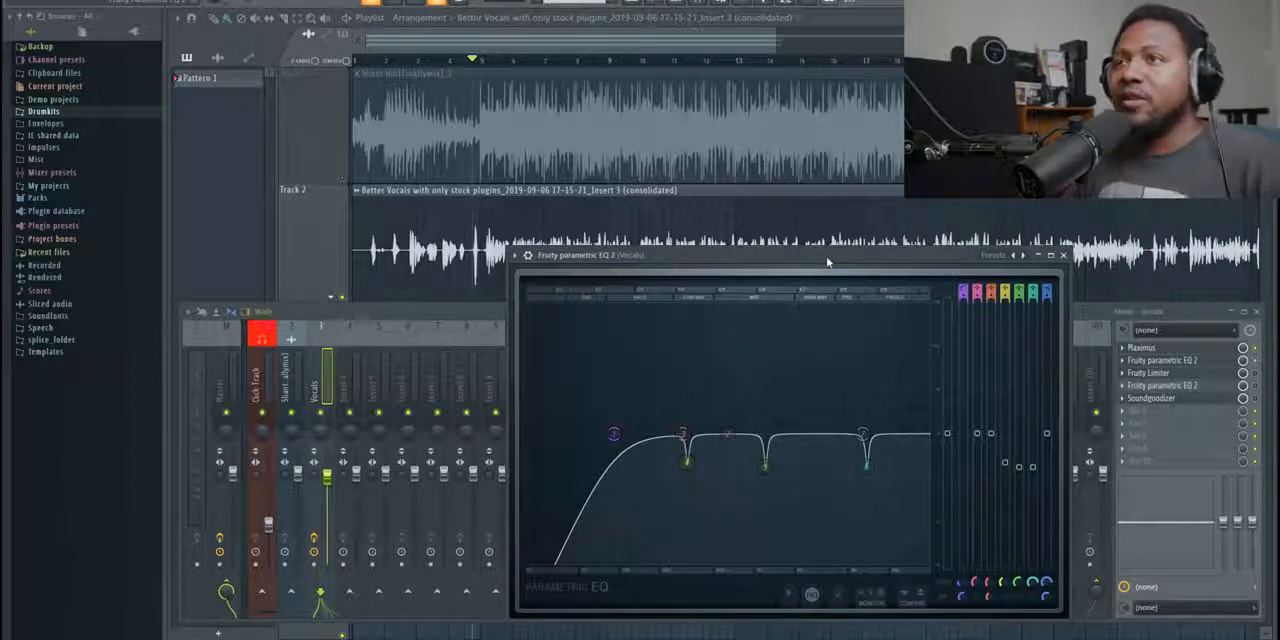
- Open Fruity Limiter on the Vocals channel, move its window clear of the webcam area and enable the effect
{"action": "left_click", "coordinate": [1165, 373]}
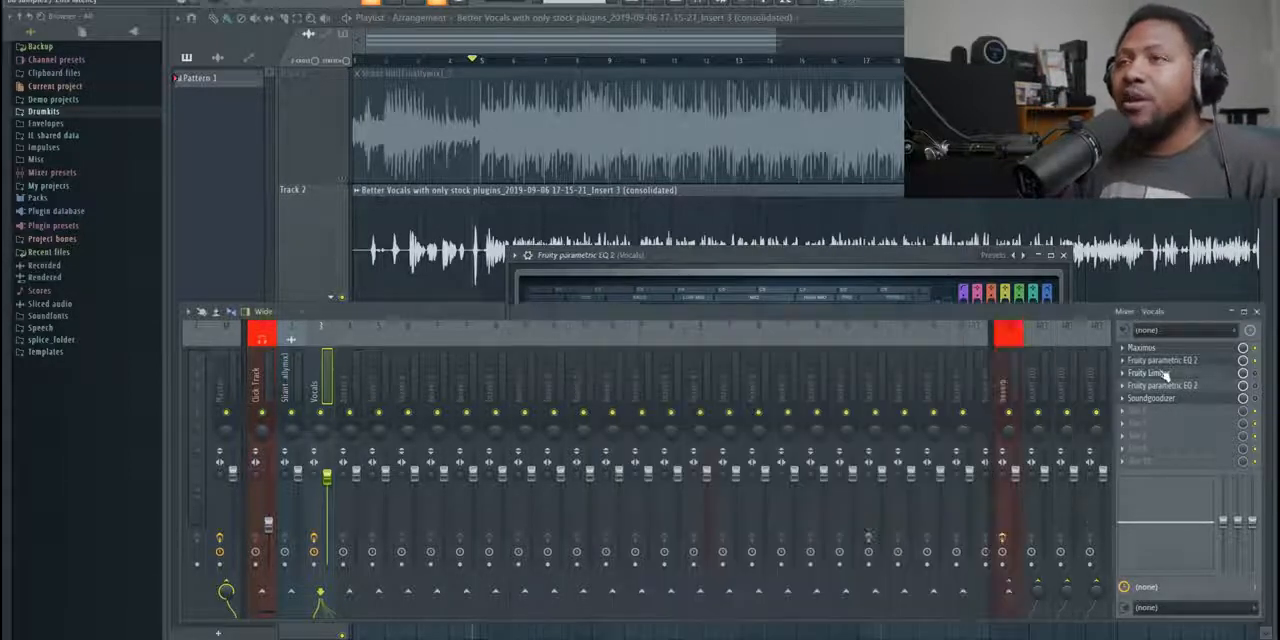
{"action": "left_click_drag", "start_coordinate": [783, 180], "coordinate": [928, 245]}
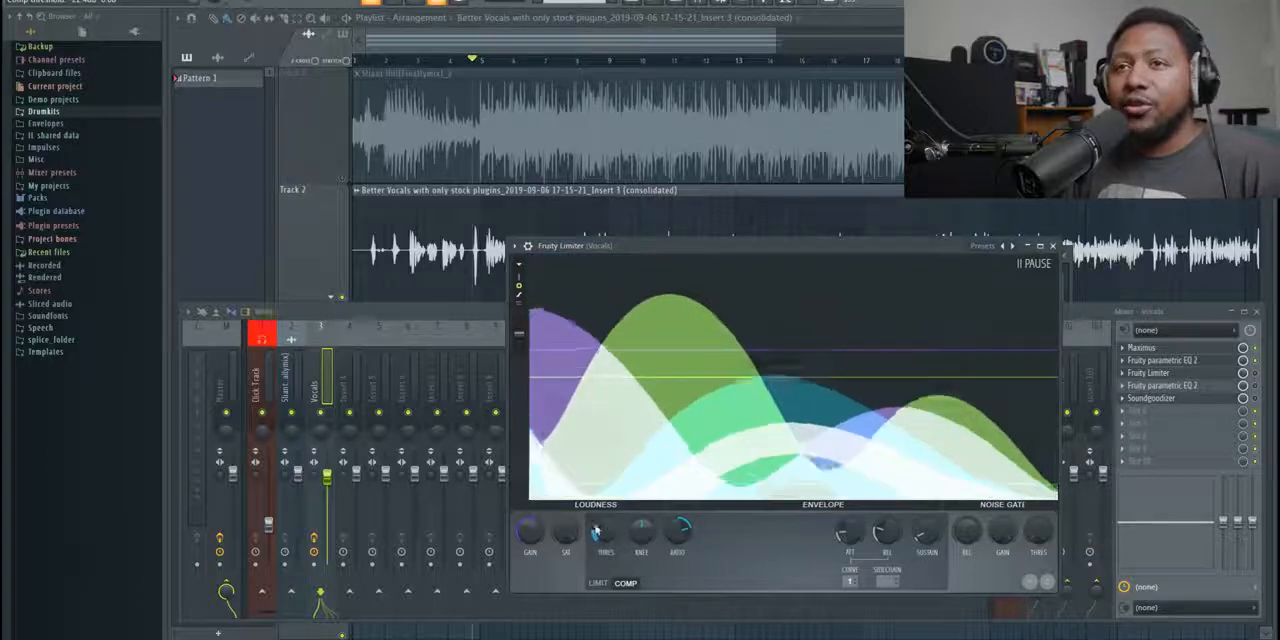
{"action": "left_click", "coordinate": [1263, 380]}
{"action": "left_click", "coordinate": [932, 250]}
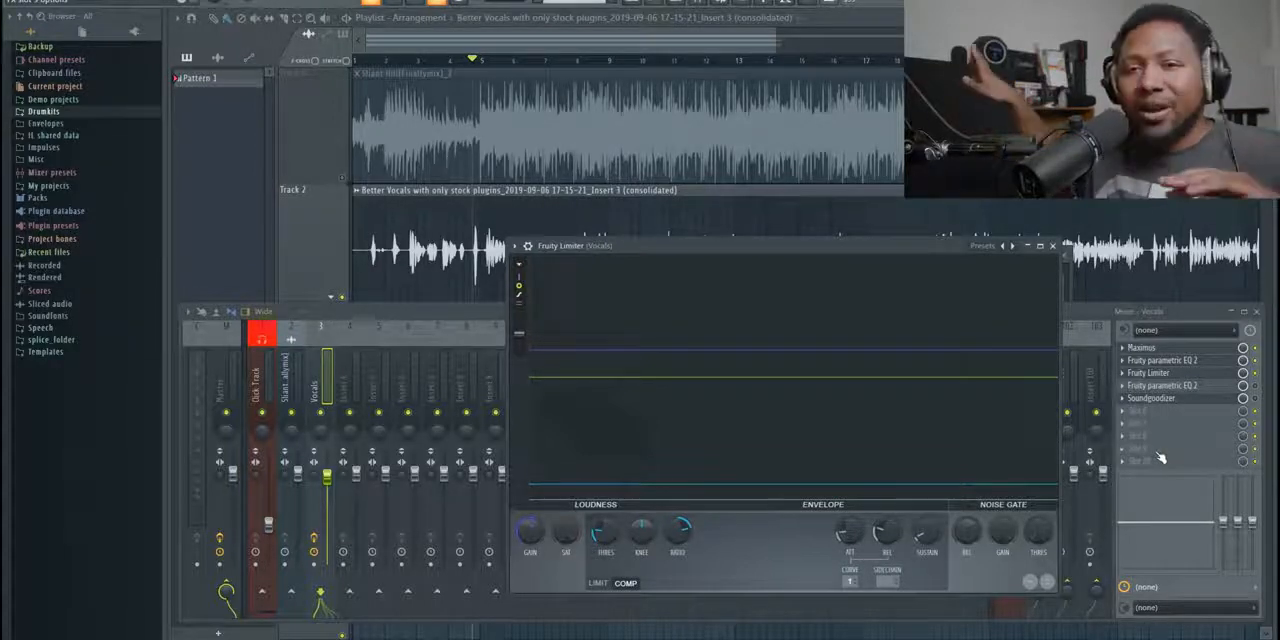
- Play the vocal and compare it with Fruity Limiter bypassed and enabled while watching its level display
{"action": "left_click", "coordinate": [1256, 374]}
{"action": "key", "text": "space"}
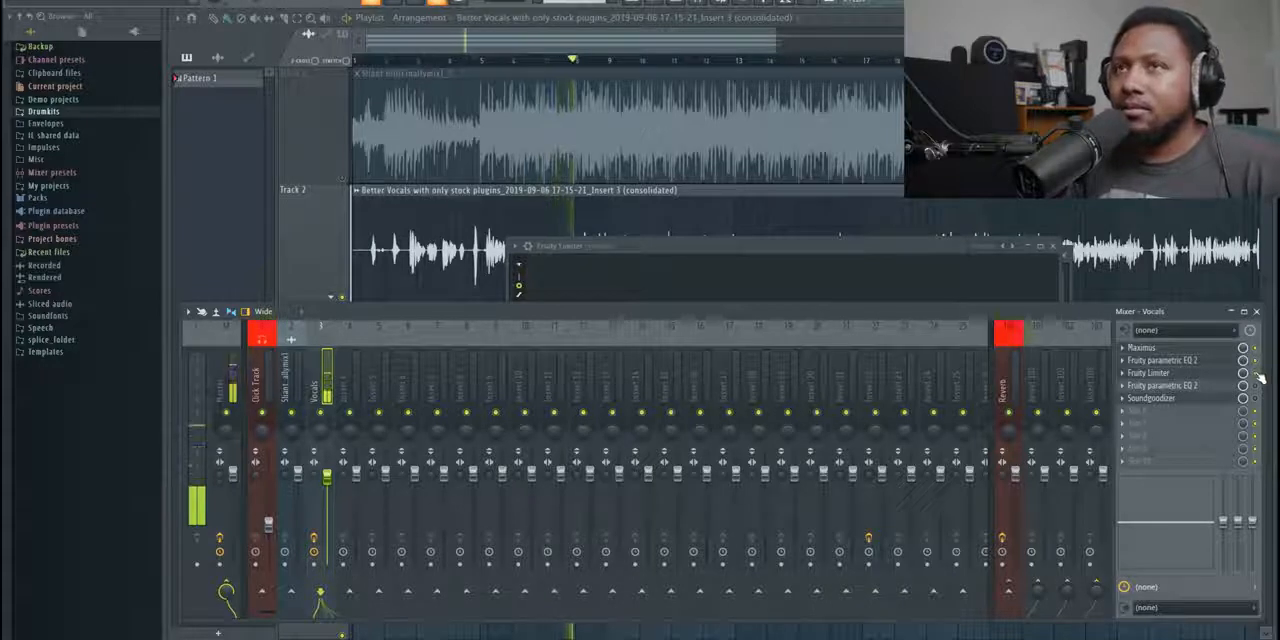
{"action": "left_click", "coordinate": [1205, 372]}
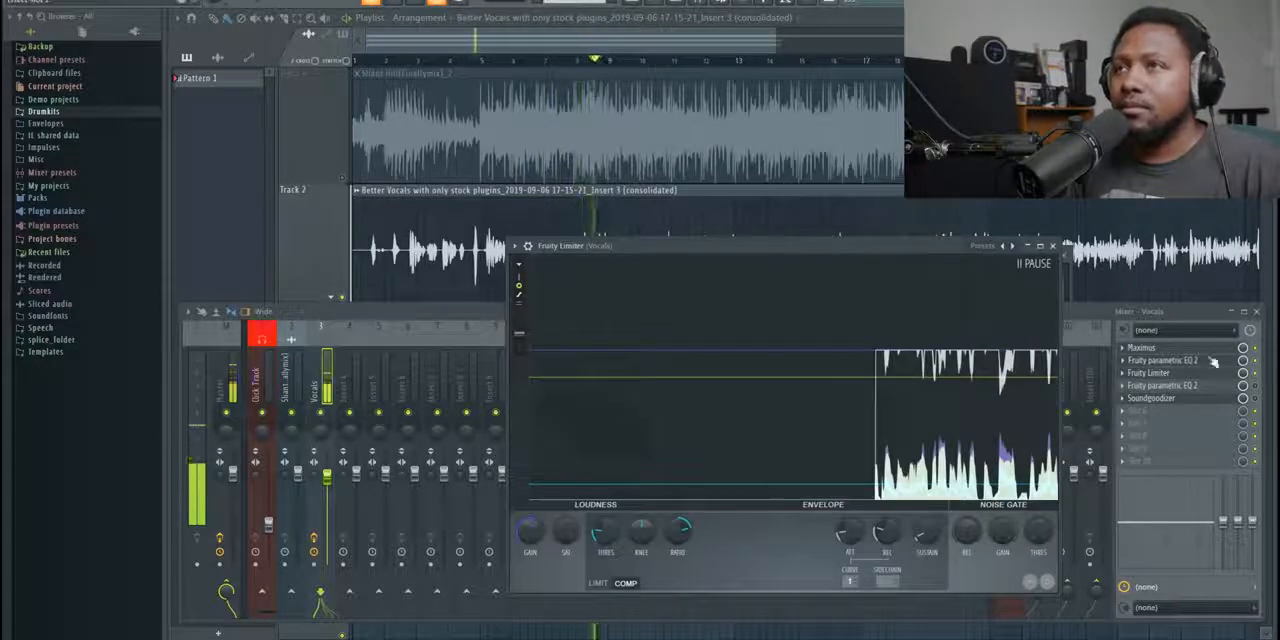
{"action": "left_click", "coordinate": [1260, 376]}
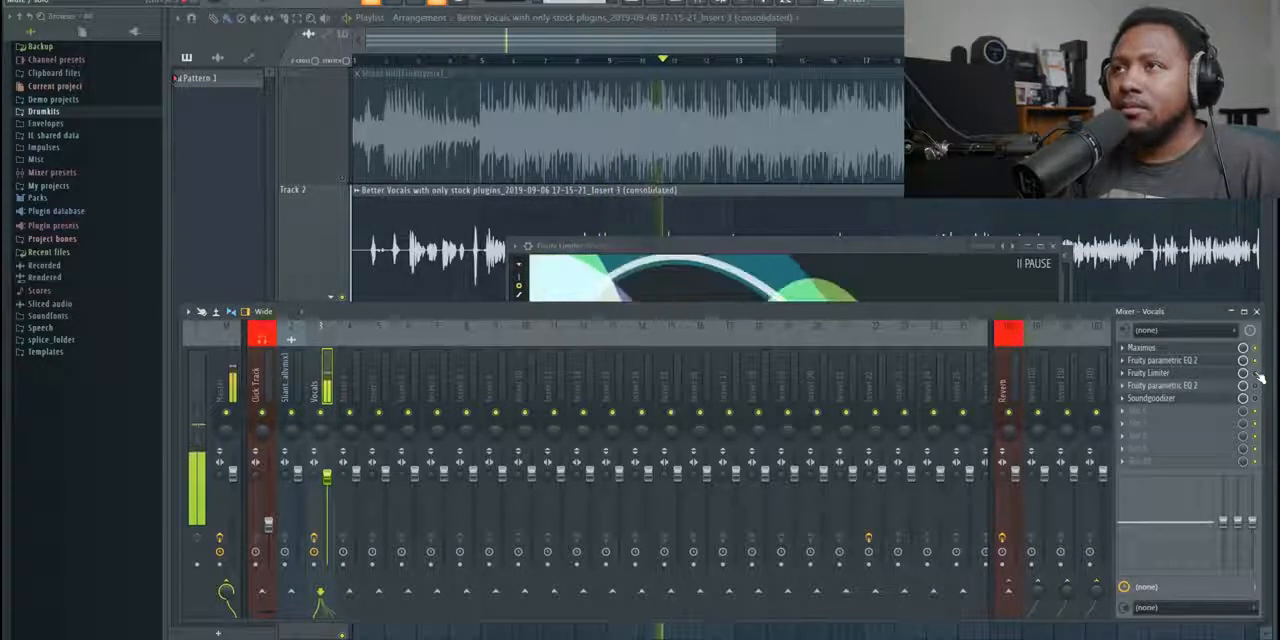
{"action": "left_click", "coordinate": [898, 248]}
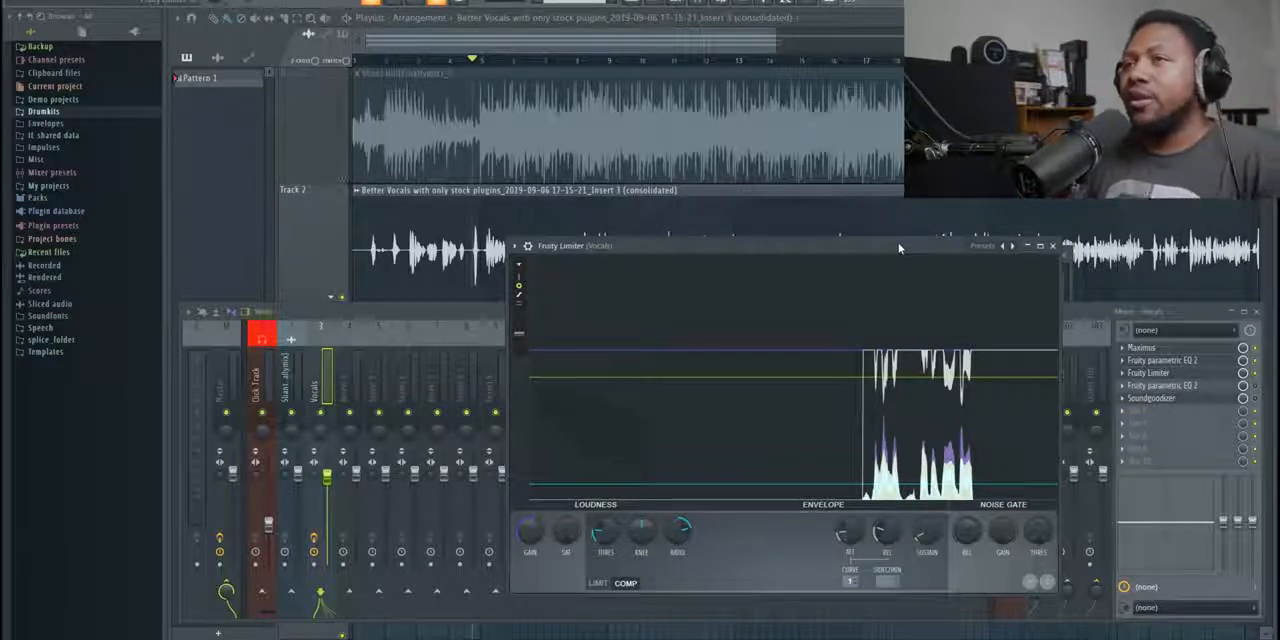
- Open the second Fruity parametric EQ 2 on the Vocals channel, reposition its window and enlarge it
{"action": "left_click", "coordinate": [1189, 393]}
{"action": "left_click_drag", "start_coordinate": [396, 105], "coordinate": [782, 305]}
{"action": "left_click_drag", "start_coordinate": [1002, 516], "coordinate": [1074, 620]}
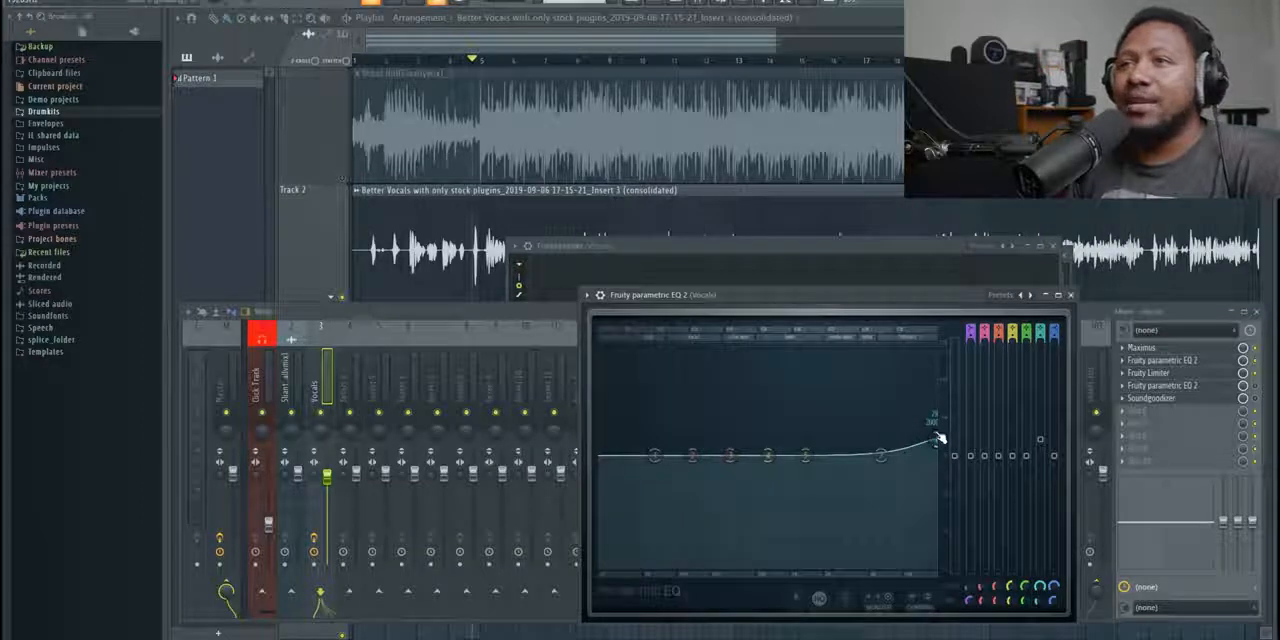
- Try a stronger boost and different widths on band 6 of the second vocal EQ, settling on a gentle lift of the highest frequencies
{"action": "left_click_drag", "start_coordinate": [940, 438], "coordinate": [934, 405]}
{"action": "scroll", "coordinate": [939, 408], "scroll_direction": "up", "scroll_amount": 8}
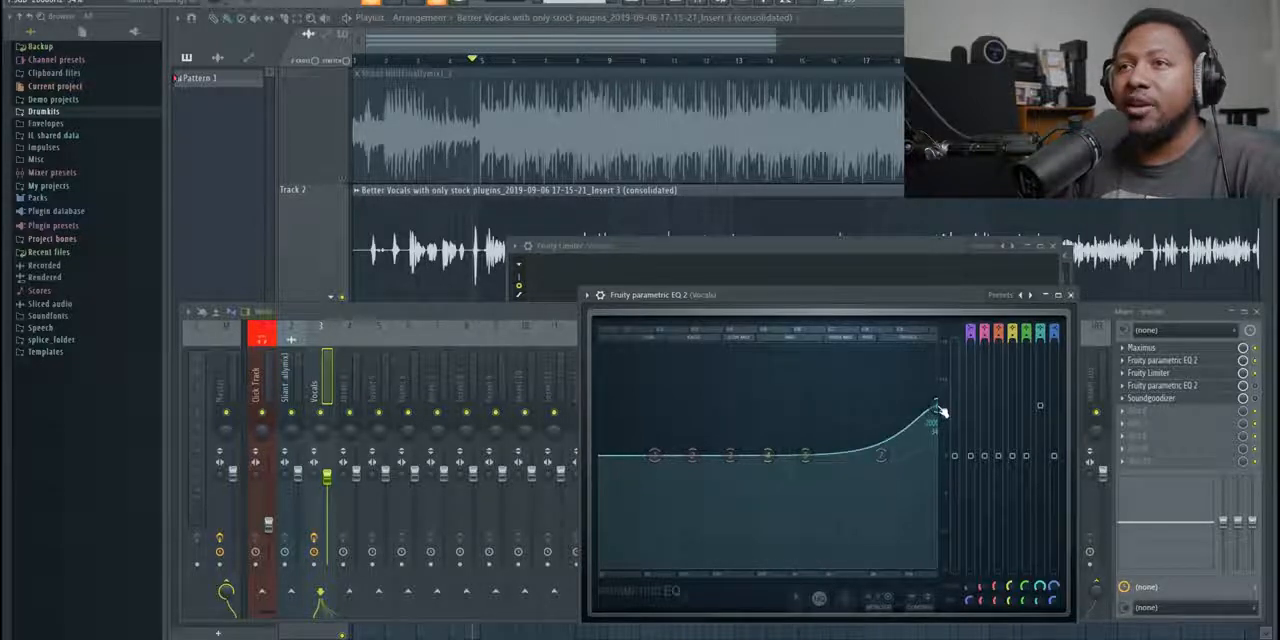
{"action": "scroll", "coordinate": [939, 408], "scroll_direction": "down", "scroll_amount": 6}
{"action": "left_click_drag", "start_coordinate": [939, 410], "coordinate": [933, 428]}
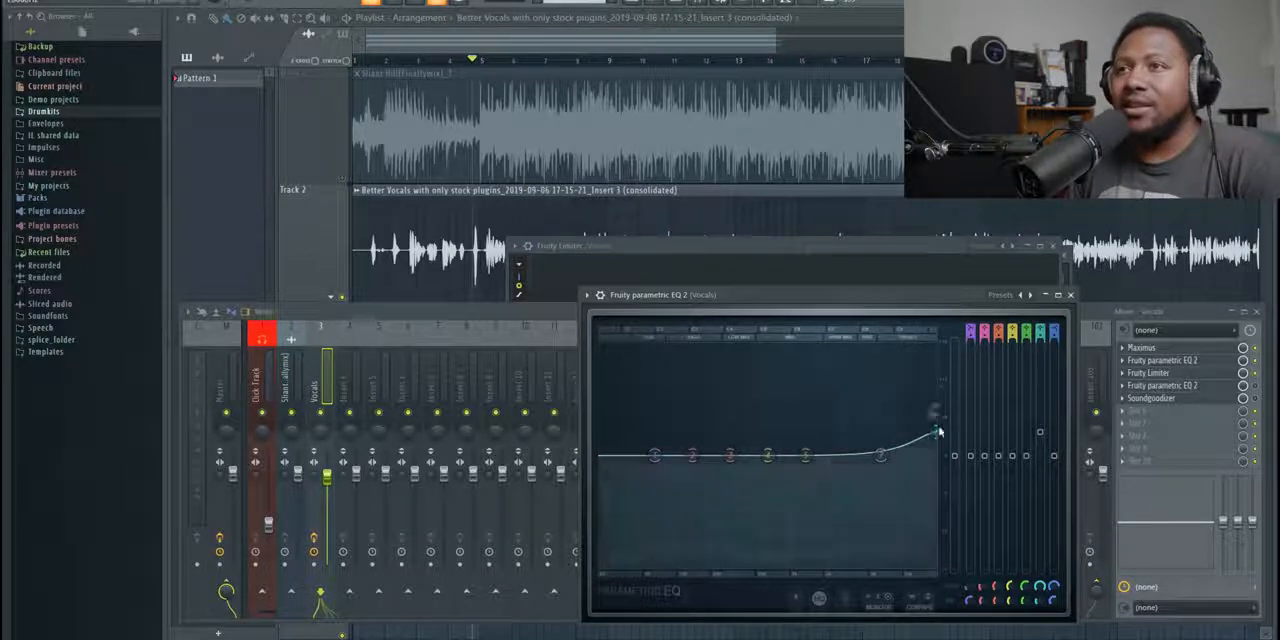
- Raise band 6 slightly on the second vocal EQ and enable that EQ while playing the vocal to compare
{"action": "left_click_drag", "start_coordinate": [938, 433], "coordinate": [937, 428]}
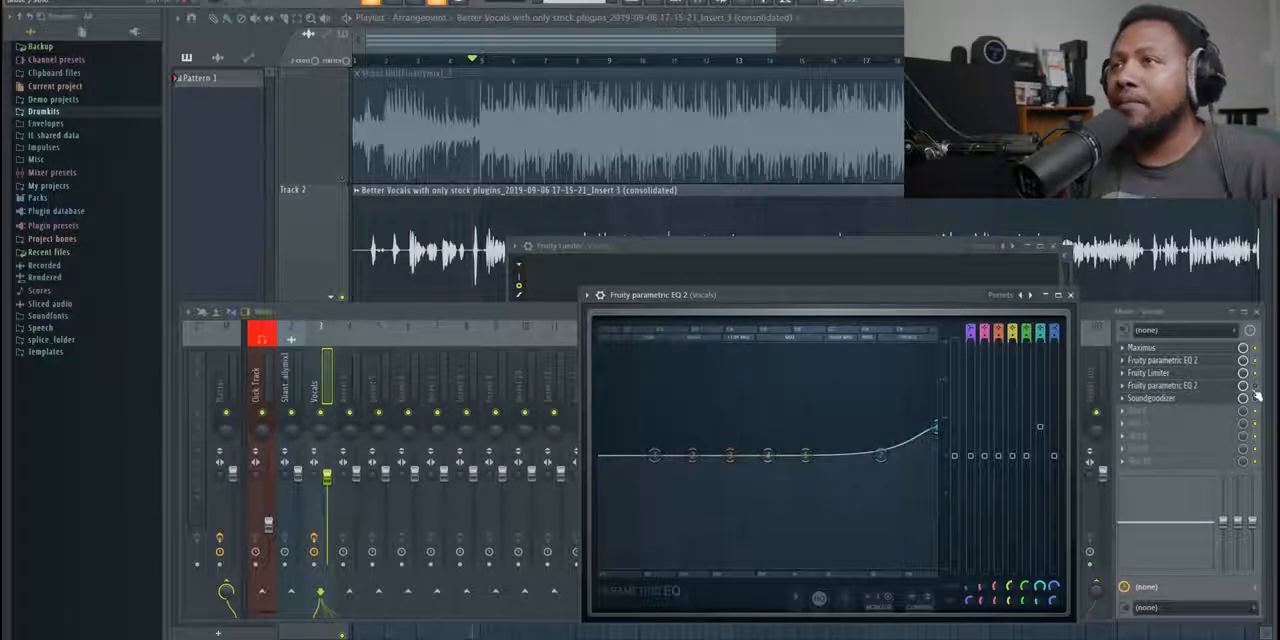
{"action": "key", "text": "space"}
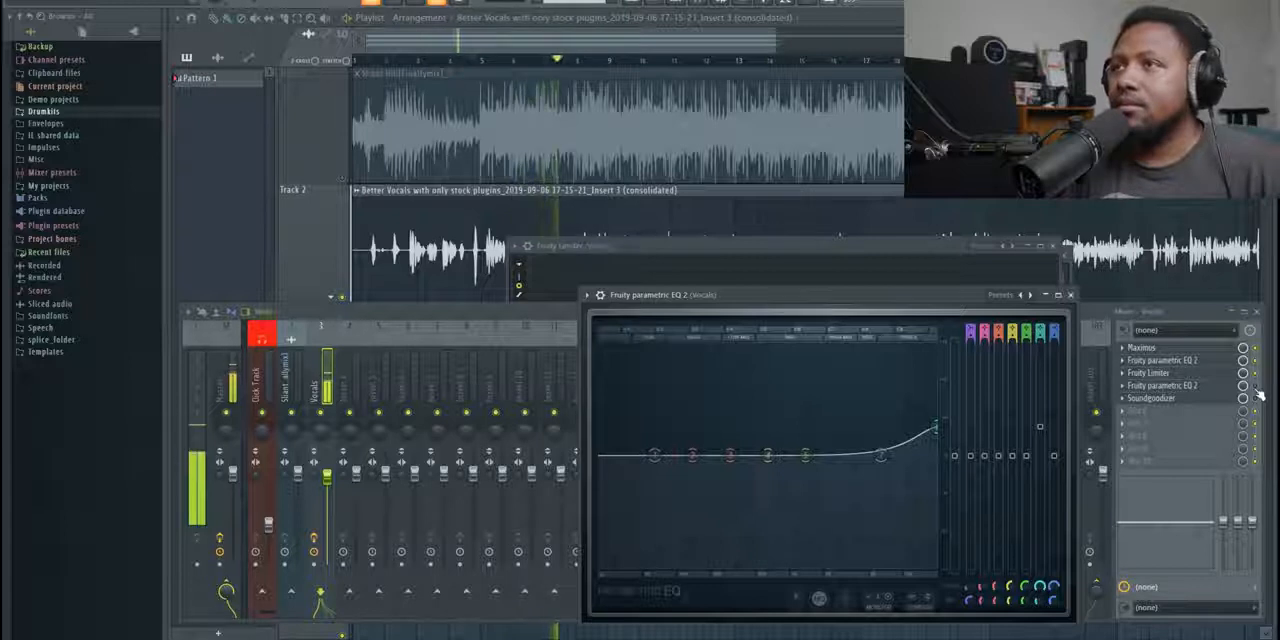
{"action": "left_click", "coordinate": [1259, 395]}
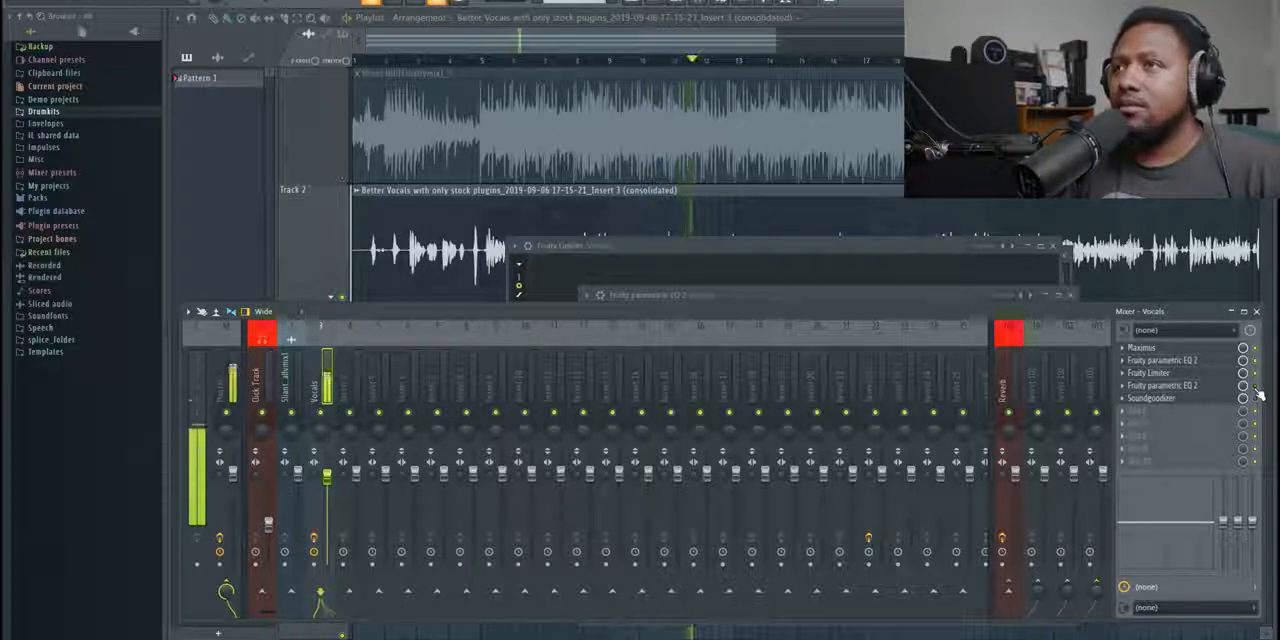
{"action": "key", "text": "space"}
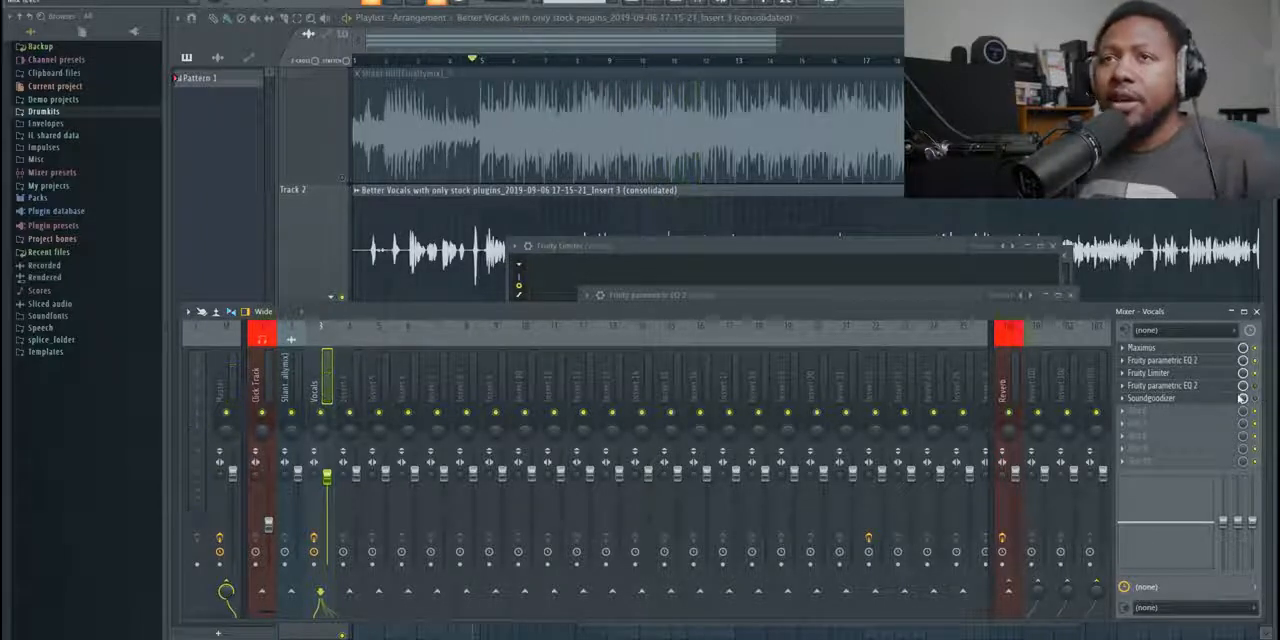
- Reposition the second vocal EQ's window, open Soundgoodizer on the Vocals channel and move its window over the mixer
{"action": "left_click", "coordinate": [1190, 386]}
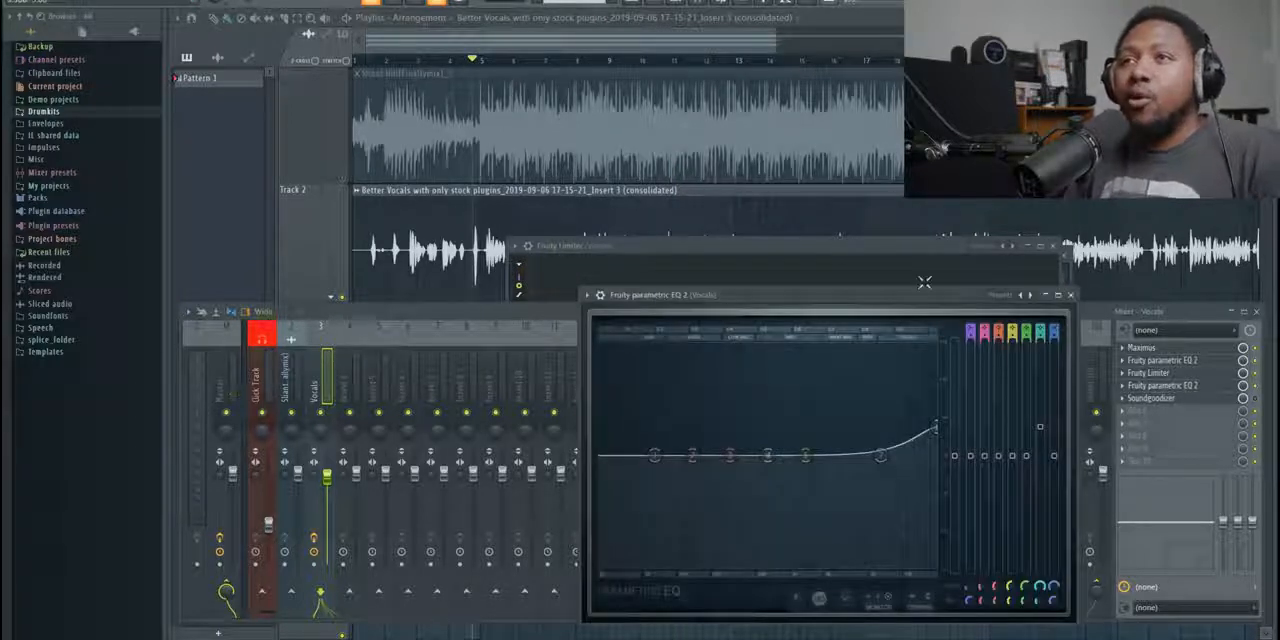
{"action": "left_click_drag", "start_coordinate": [907, 303], "coordinate": [860, 275]}
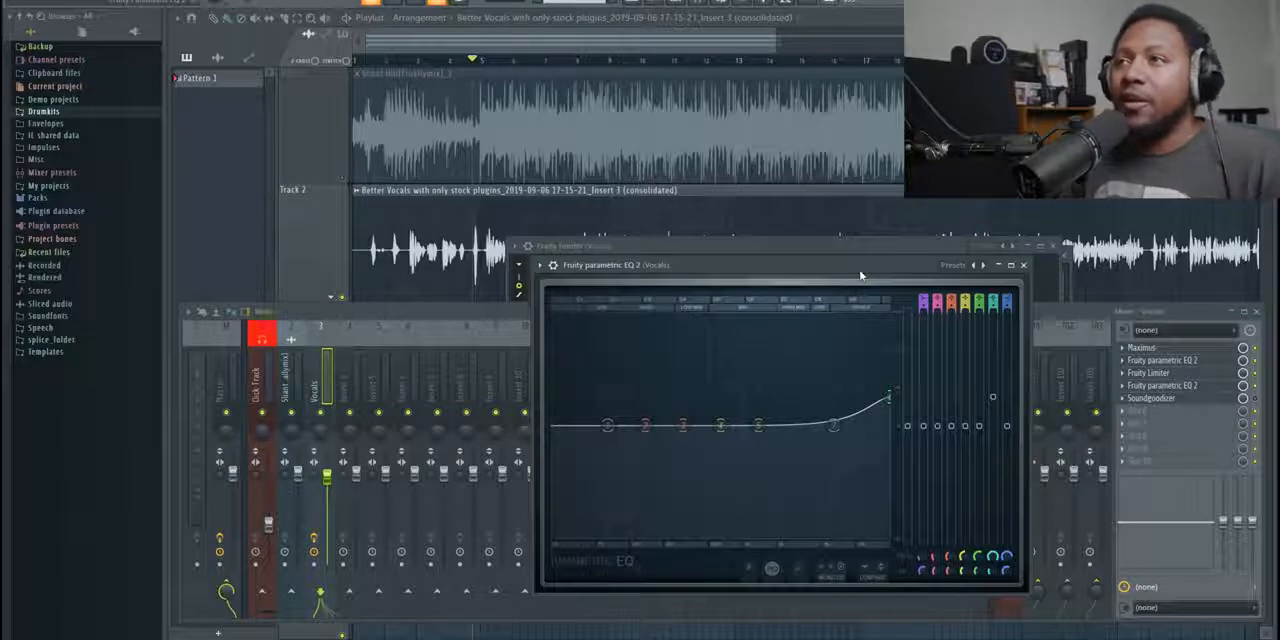
{"action": "left_click", "coordinate": [1183, 402]}
{"action": "left_click", "coordinate": [1183, 400]}
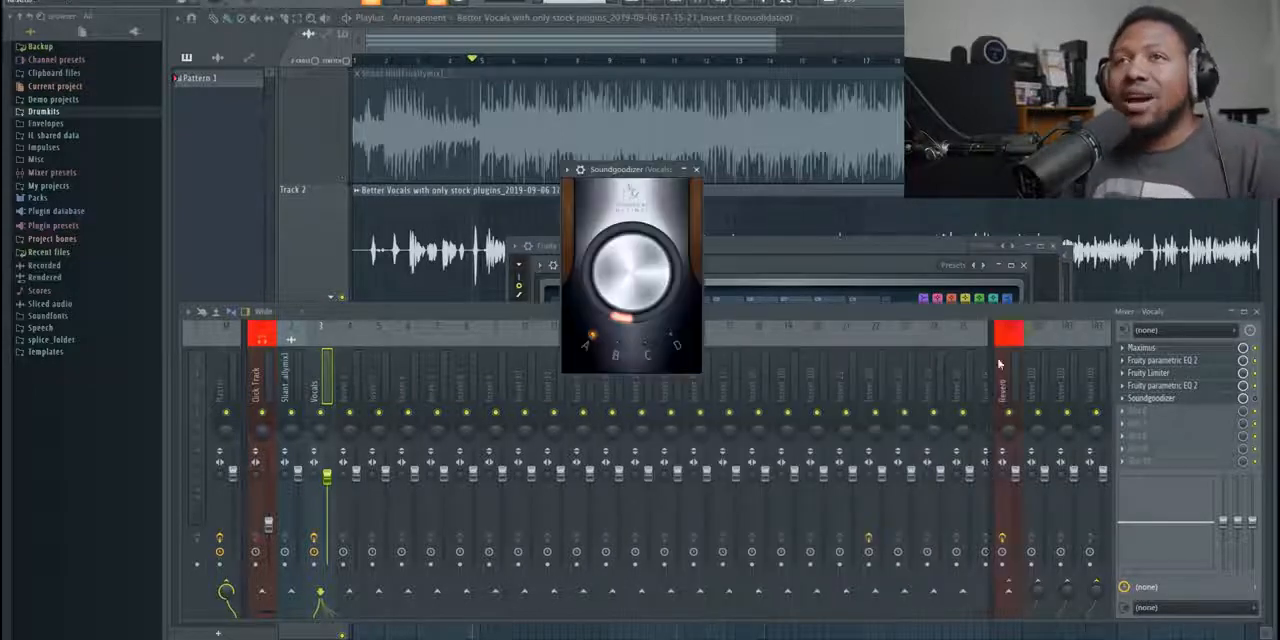
{"action": "left_click_drag", "start_coordinate": [624, 183], "coordinate": [757, 292]}
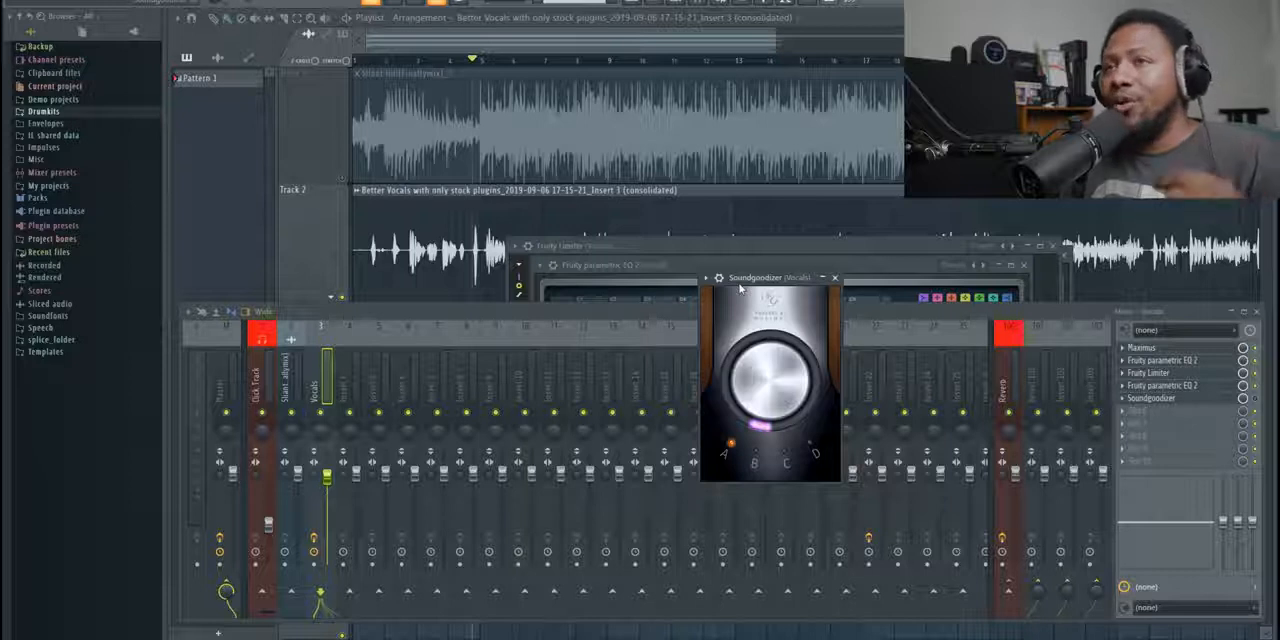
- Open Maximus on the Vocals channel and look through its preset list without loading a preset
{"action": "left_click", "coordinate": [1160, 348]}
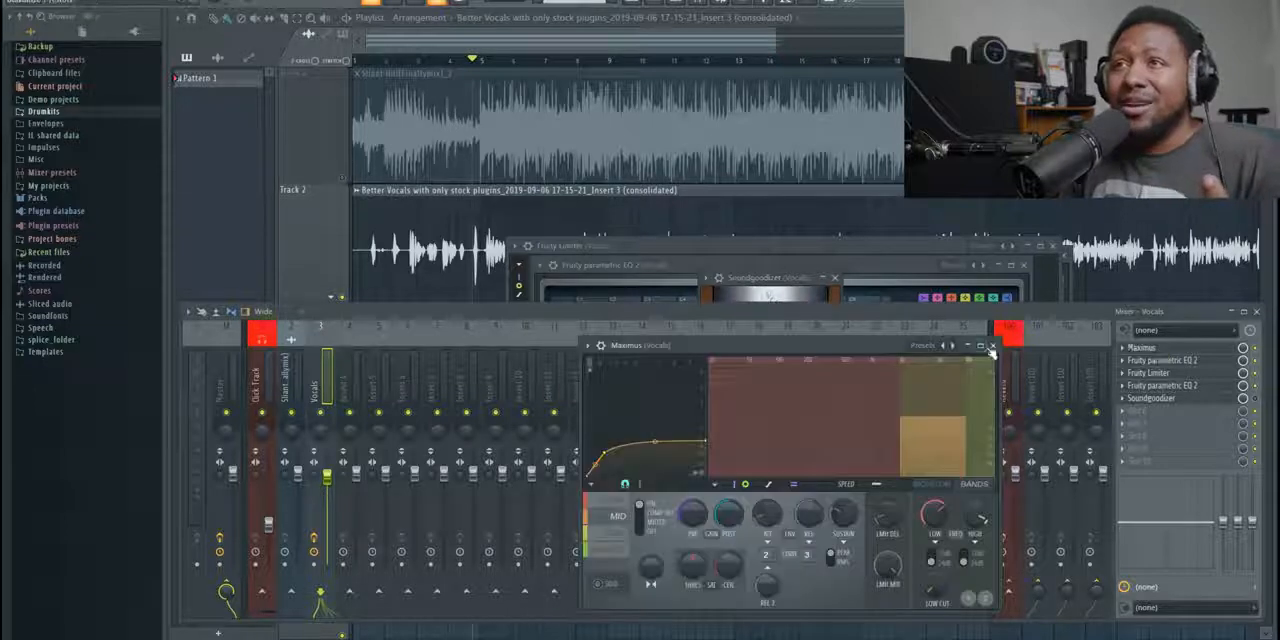
{"action": "left_click", "coordinate": [958, 347]}
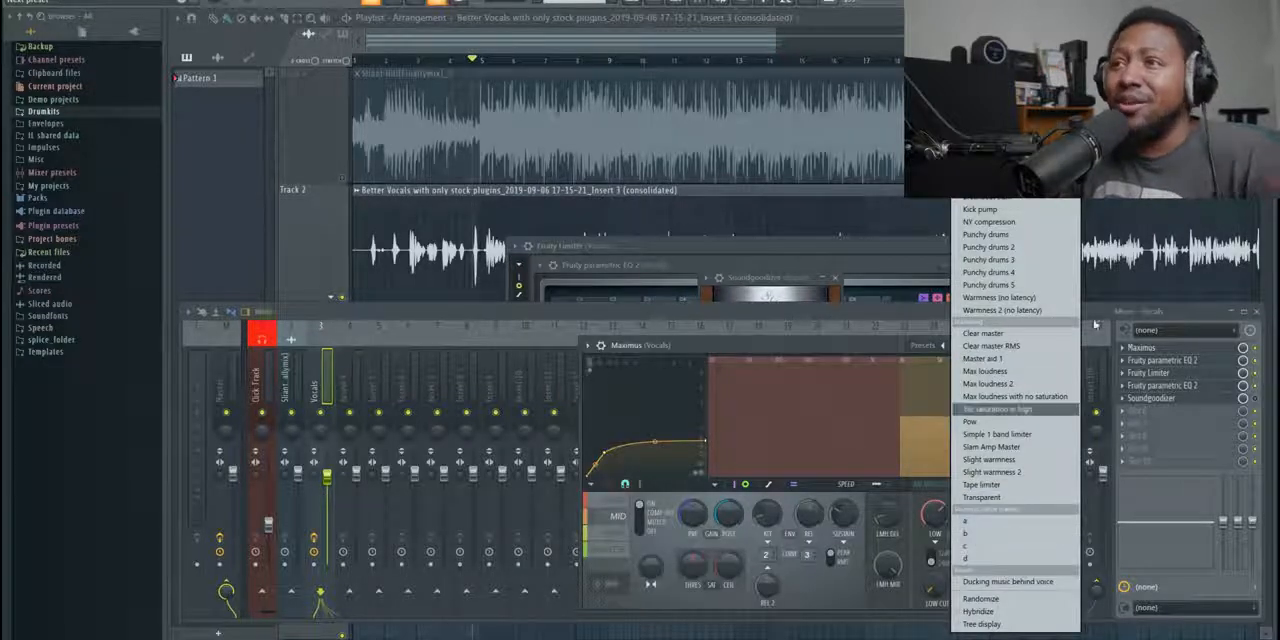
{"action": "left_click", "coordinate": [1104, 318]}
- Bring Soundgoodizer back to the front and enable it on the Vocals channel during playback to hear its effect
{"action": "left_click", "coordinate": [775, 296]}
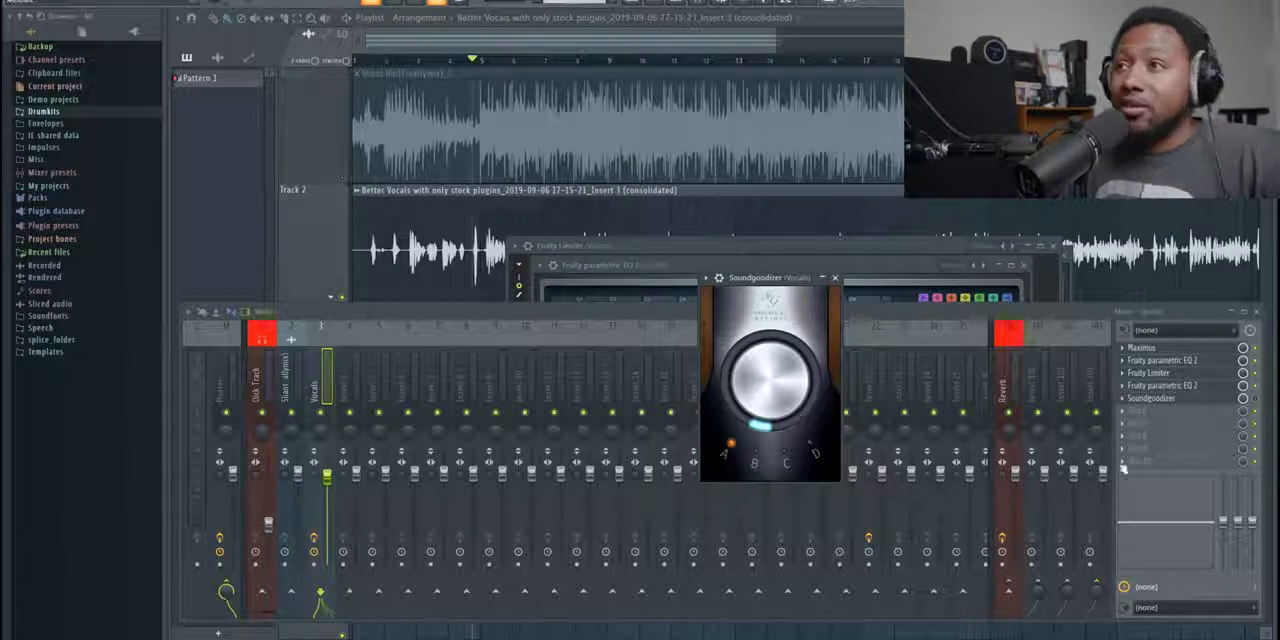
{"action": "left_click", "coordinate": [1260, 405]}
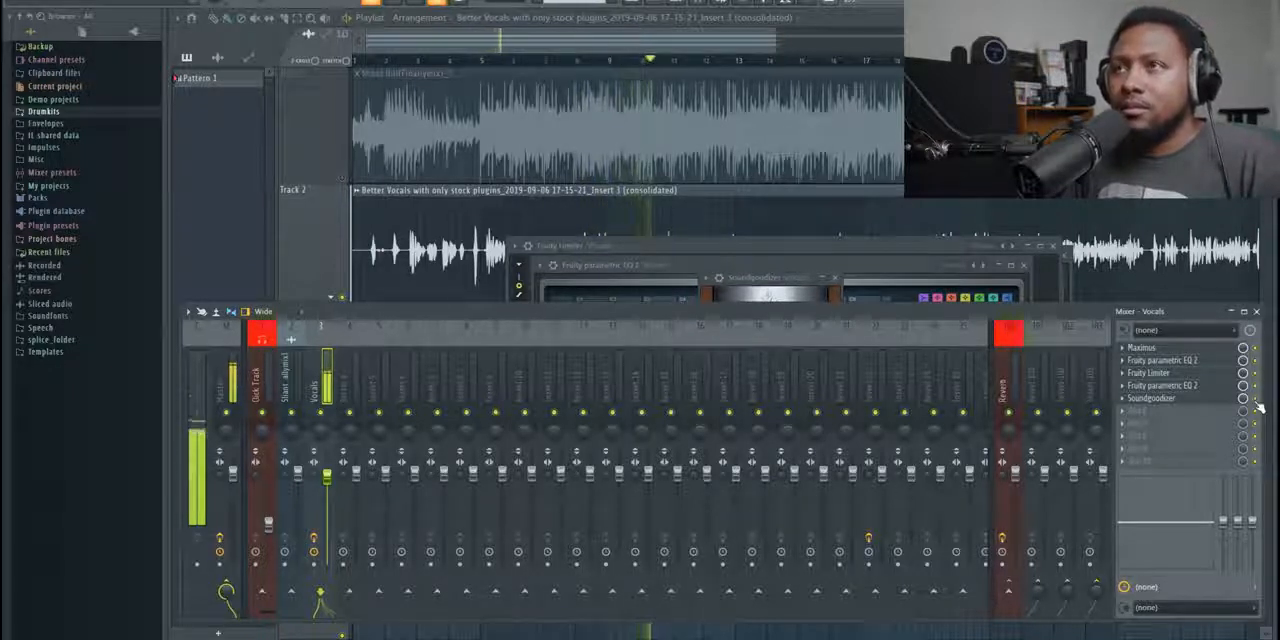
{"action": "key", "text": "space"}
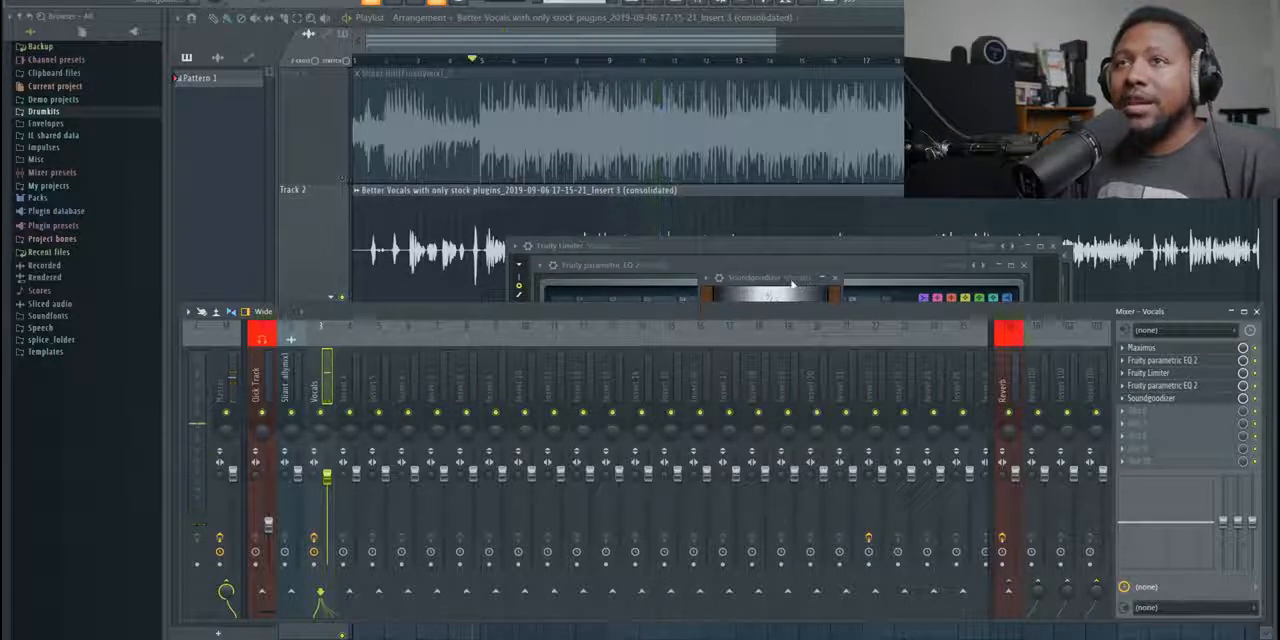
- Try a much stronger Soundgoodizer amount on the playing vocal, turn it back to a very low amount and close its window
{"action": "left_click", "coordinate": [792, 284]}
{"action": "left_click_drag", "start_coordinate": [768, 407], "coordinate": [768, 360]}
{"action": "key", "text": "space"}
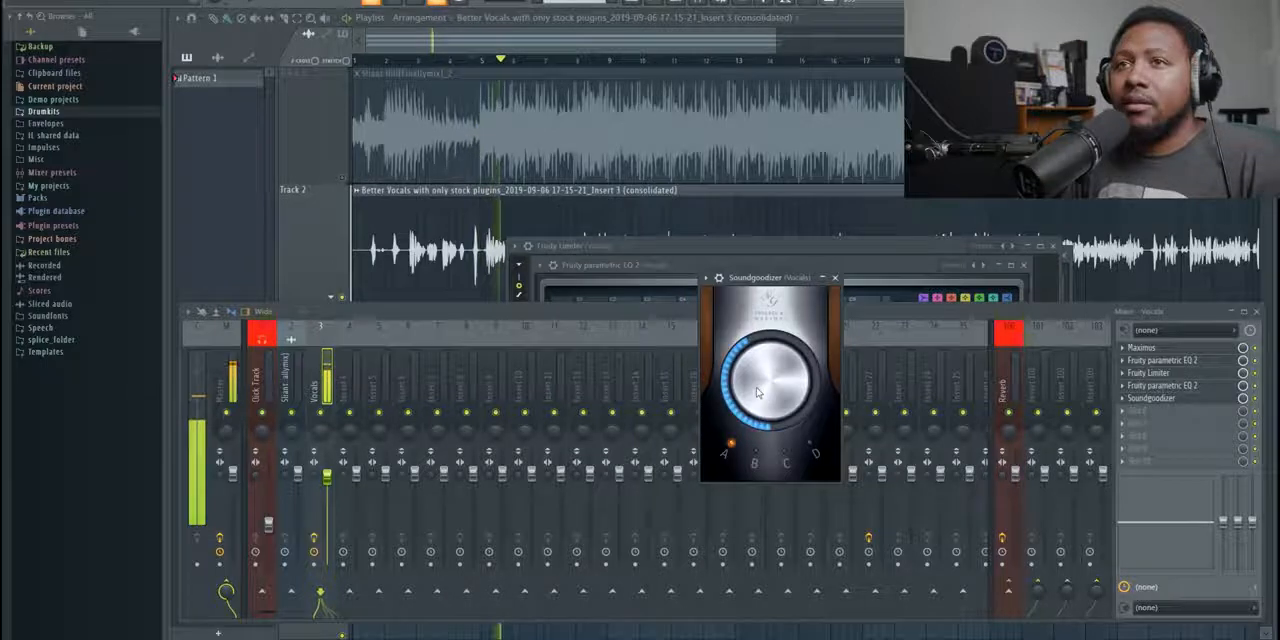
{"action": "key", "text": "space"}
{"action": "left_click_drag", "start_coordinate": [757, 393], "coordinate": [757, 440]}
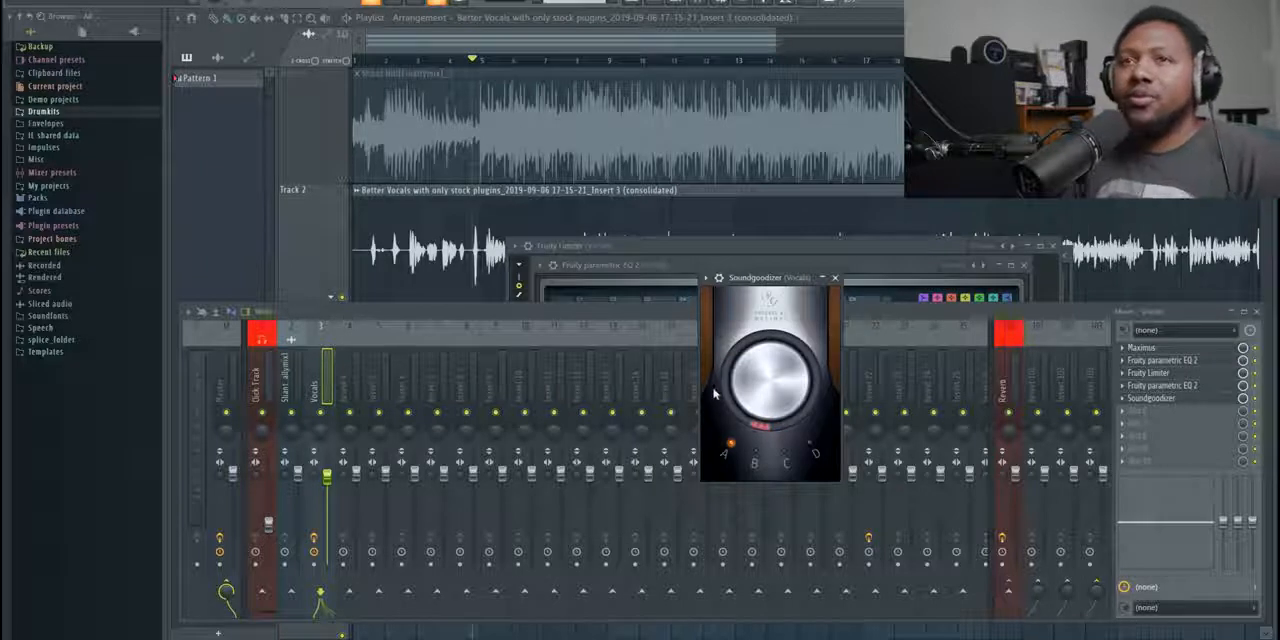
{"action": "left_click", "coordinate": [835, 278]}
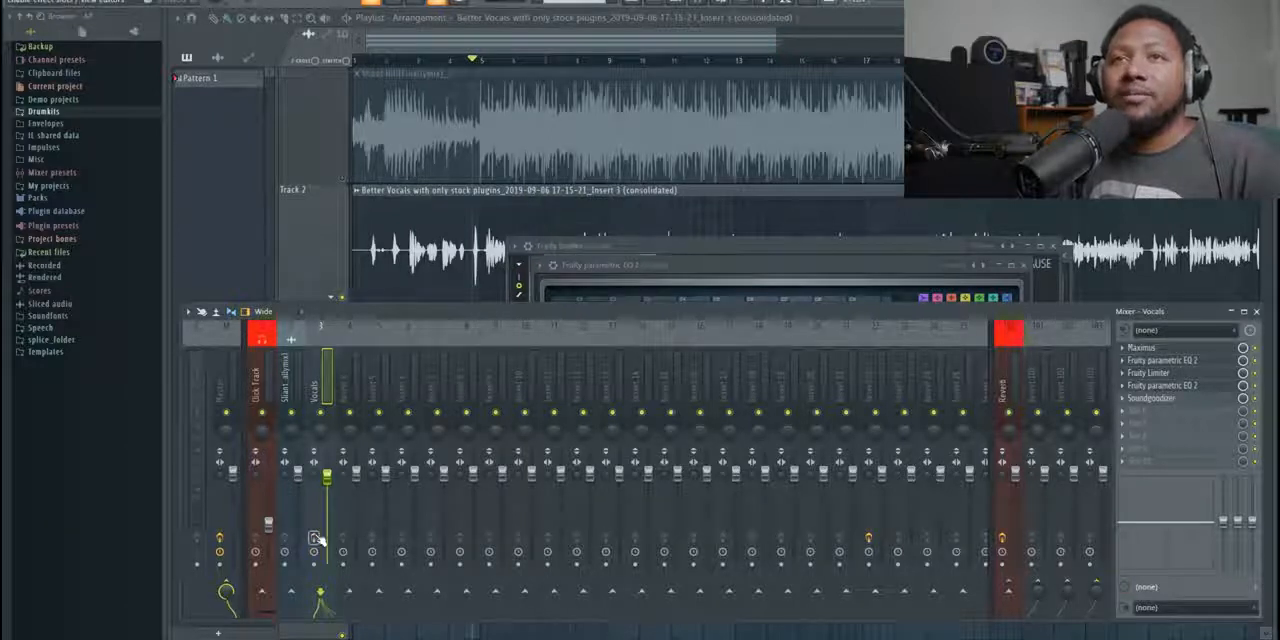
- Play the vocal and compare it with the Vocals channel's whole effects chain bypassed and enabled
{"action": "key", "text": "space"}
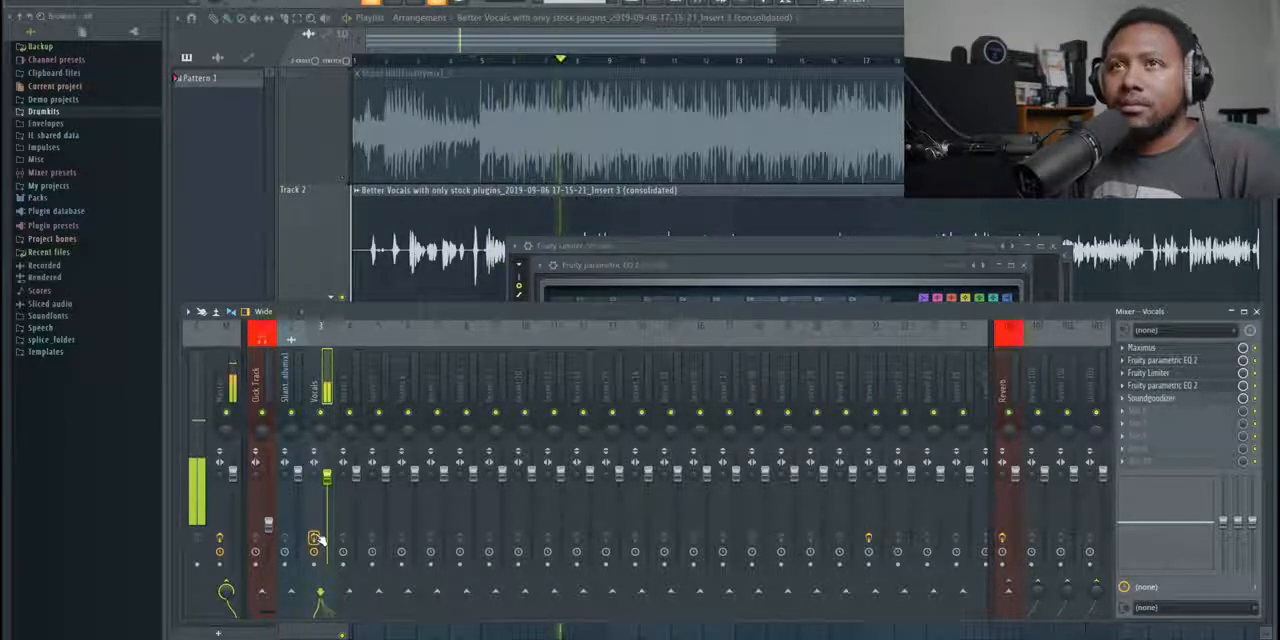
{"action": "key", "text": "space"}
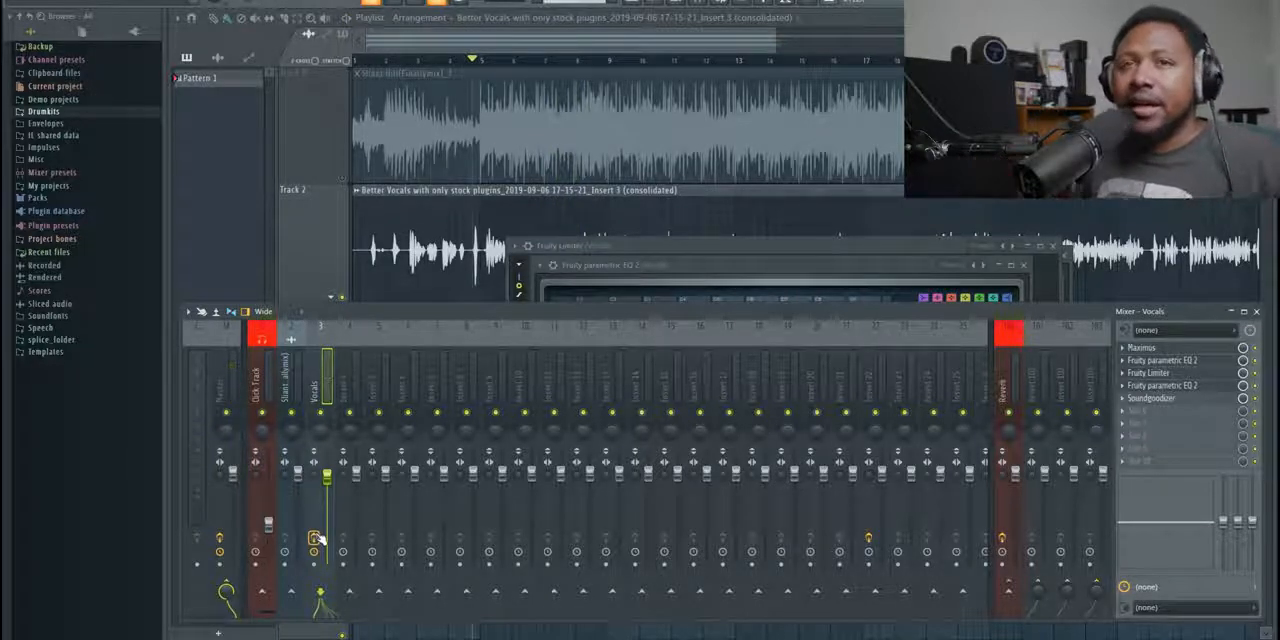
- Send the Vocals channel to the Reverb channel holding Fruity Reeverb 2 and listen to the vocal with the reverb
{"action": "left_click", "coordinate": [1003, 385]}
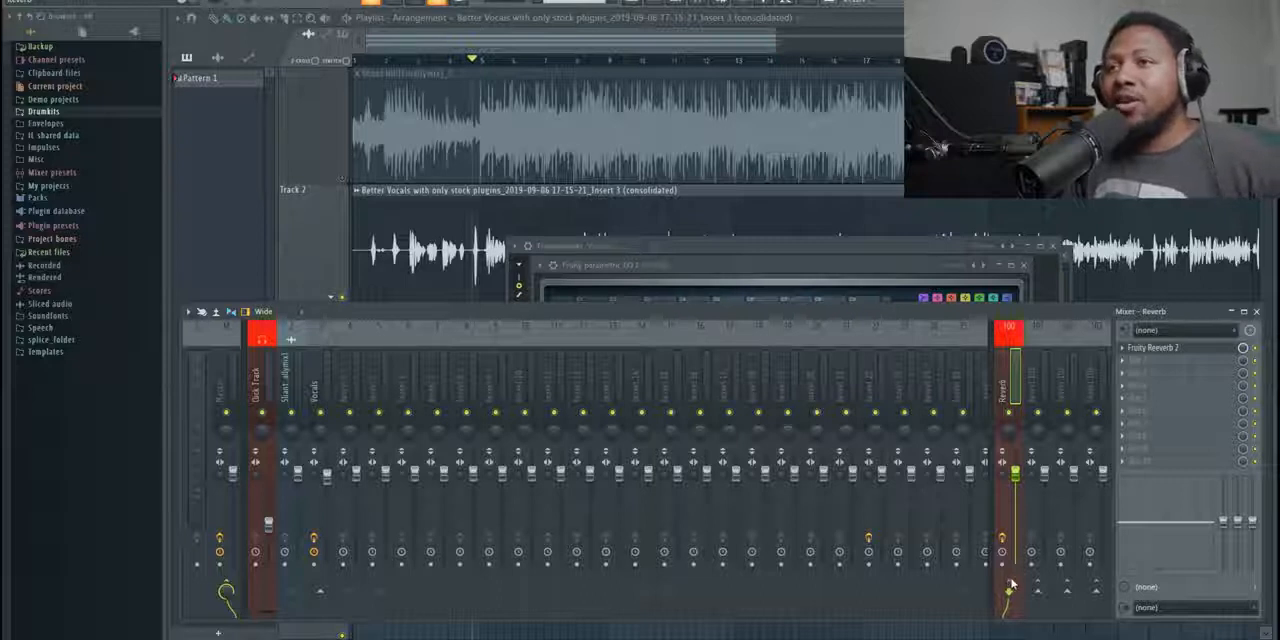
{"action": "left_click", "coordinate": [320, 393]}
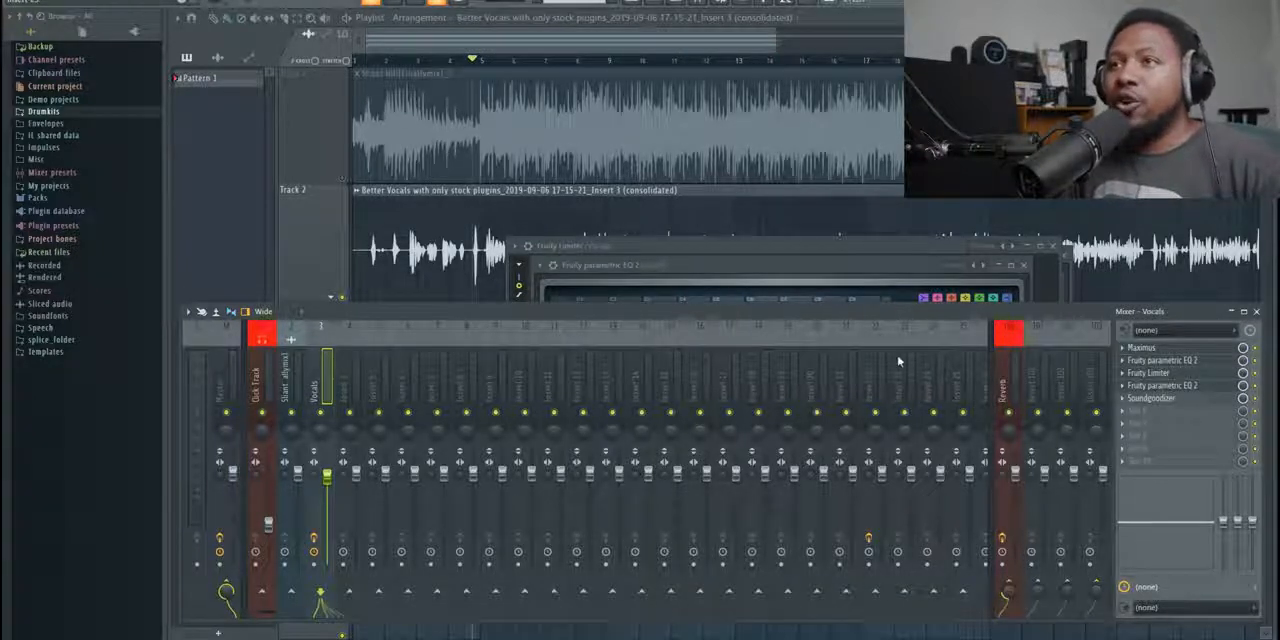
{"action": "left_click", "coordinate": [1003, 366]}
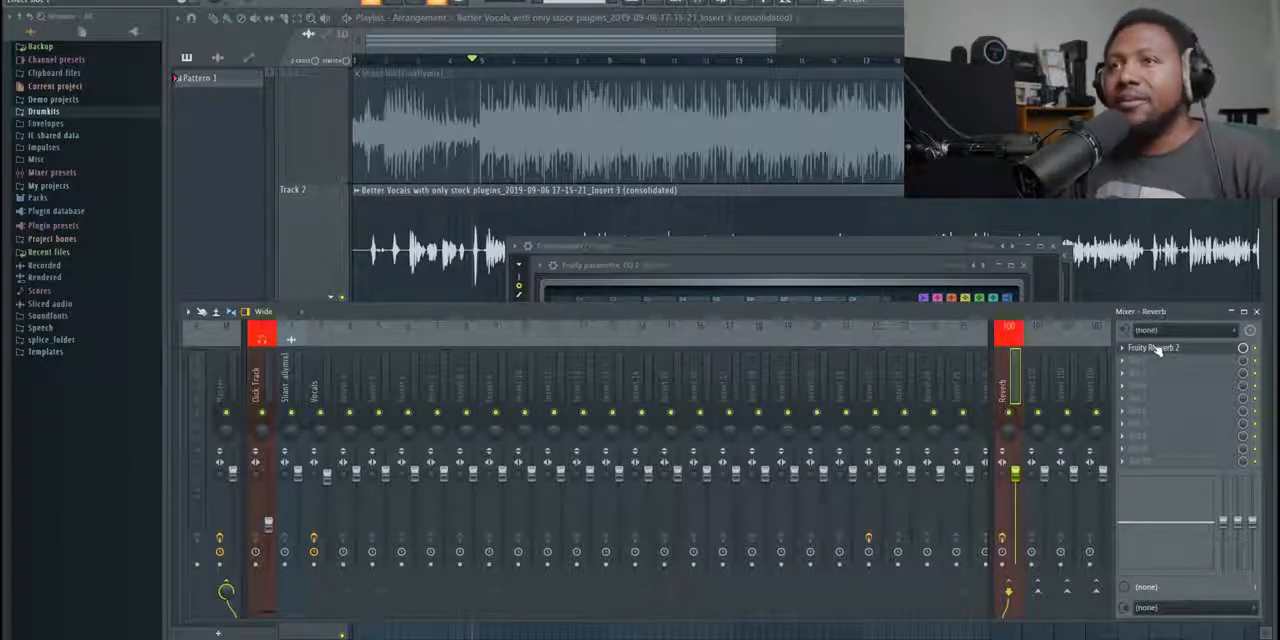
{"action": "key", "text": "space"}
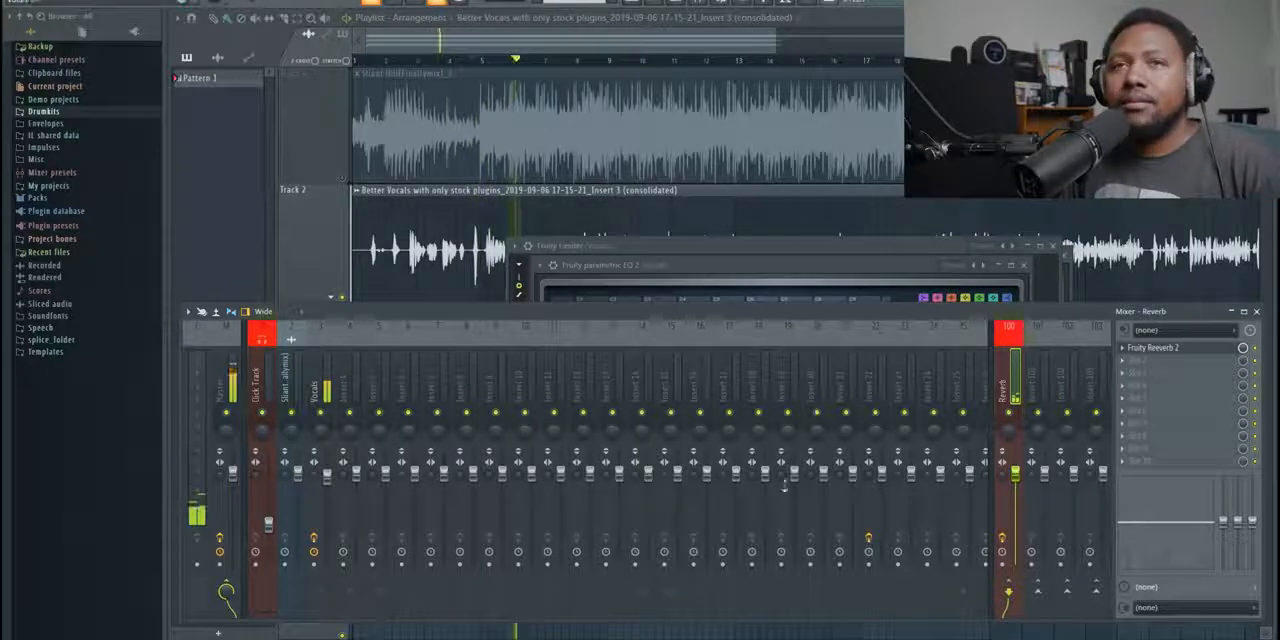
{"action": "left_click", "coordinate": [321, 598]}
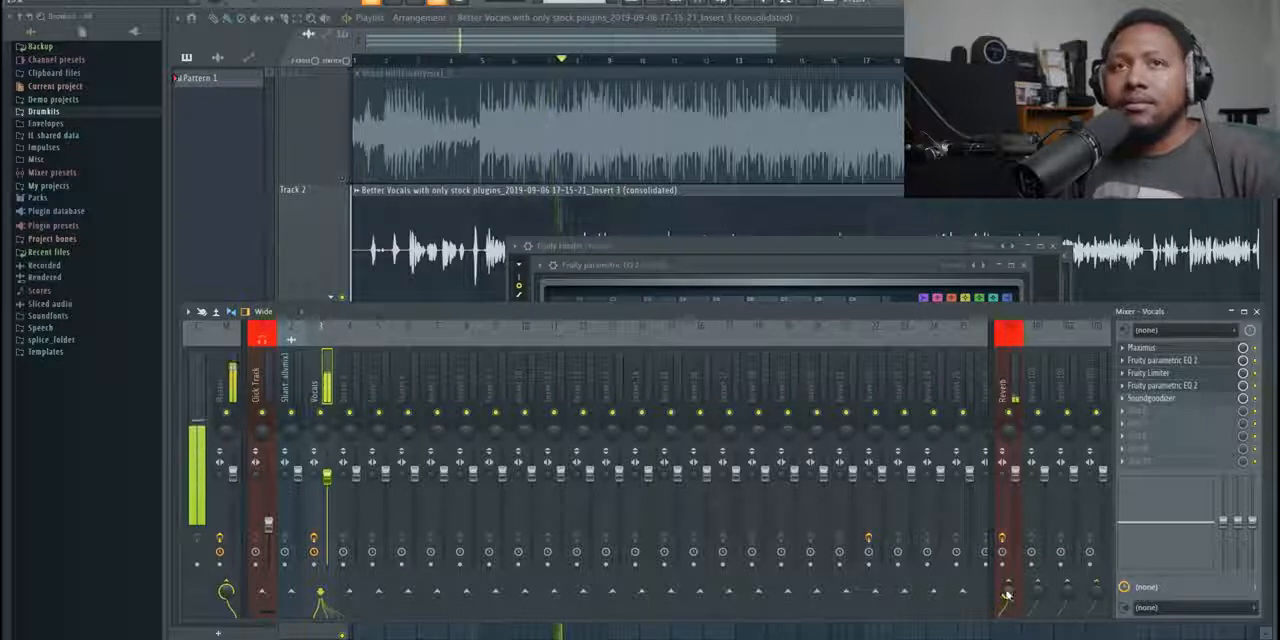
{"action": "key", "text": "space"}
- Clear the open windows, unmute the beat on Track 1 and play it with the vocal while comparing the vocal effects off and on
{"action": "key", "text": "F12"}
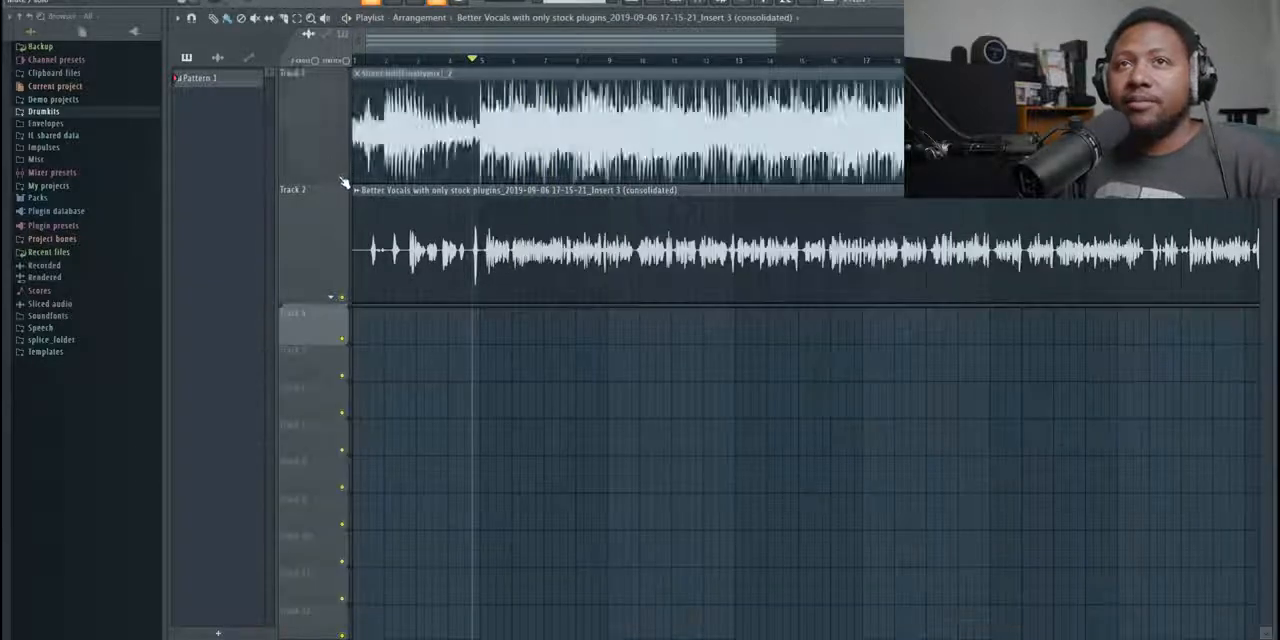
{"action": "key", "text": "space"}
{"action": "left_click", "coordinate": [708, 4]}
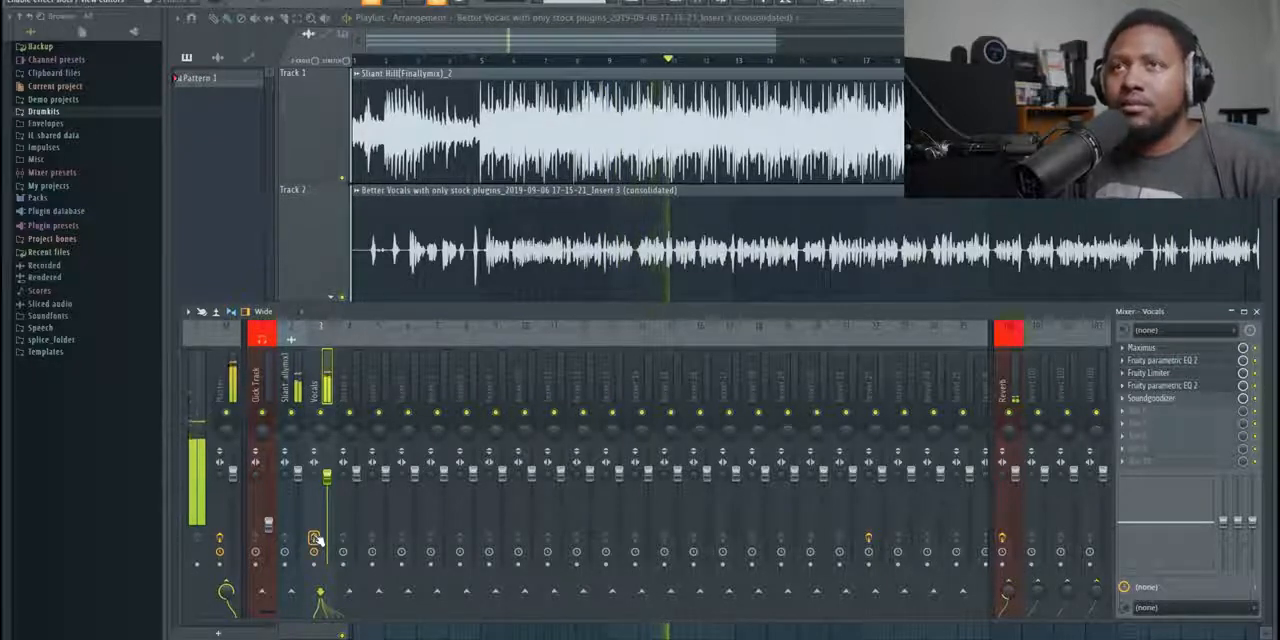
{"action": "key", "text": "space"}
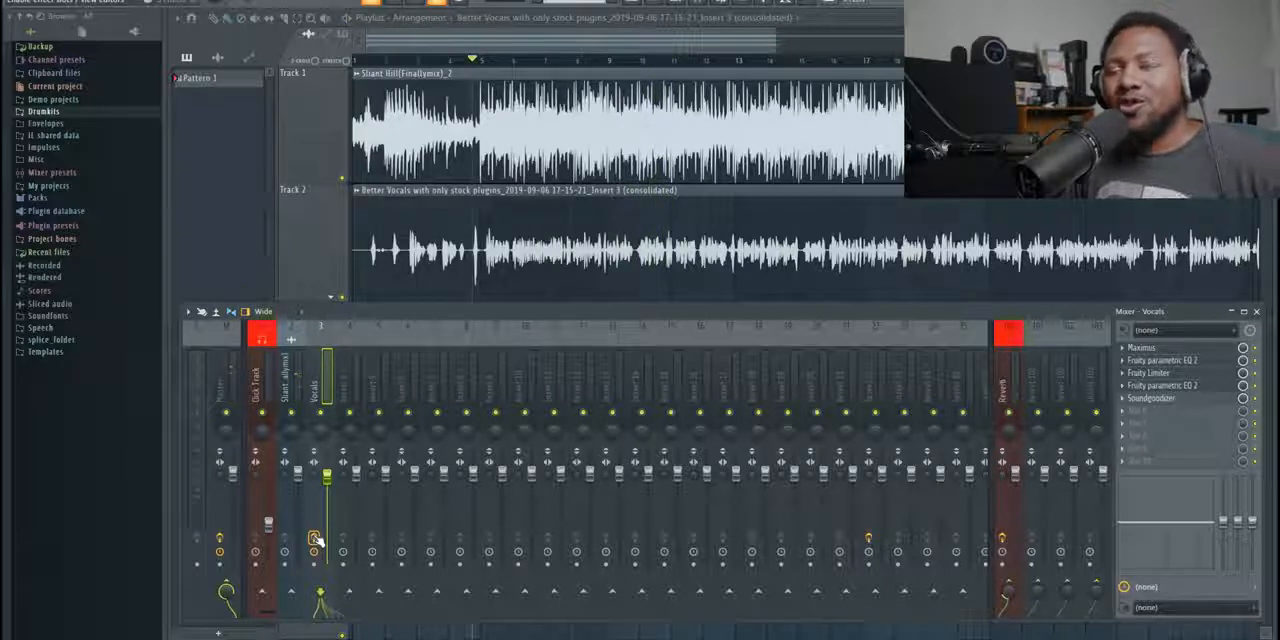